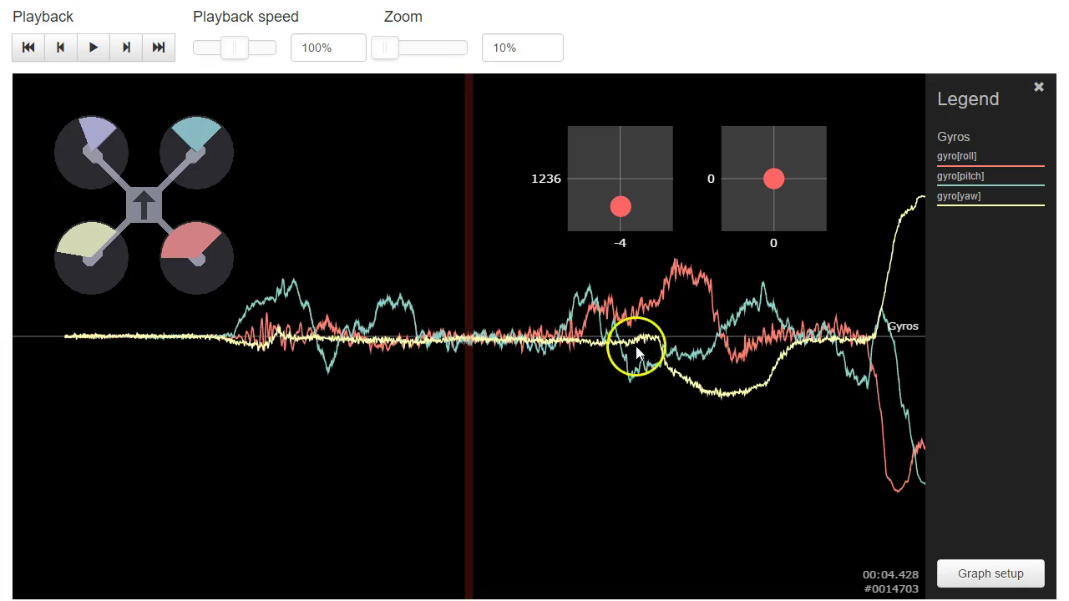
- Replace the Gyros graph with the predefined Gyro + PID roll graph and save the graph setup
left_click_drag(707, 391, 243, 372)
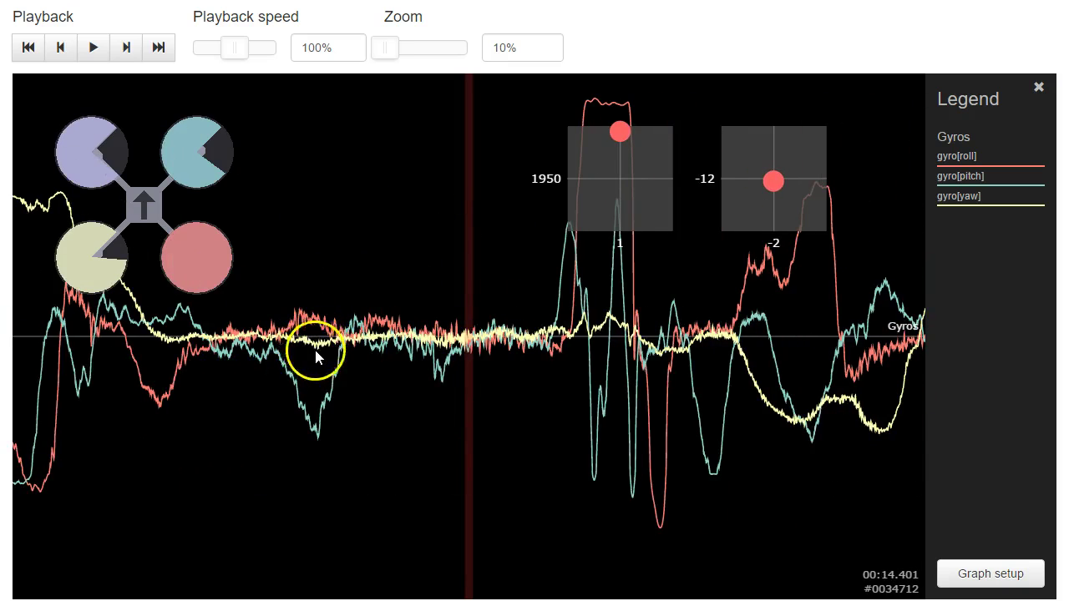
left_click_drag(346, 339, 863, 375)
left_click(962, 574)
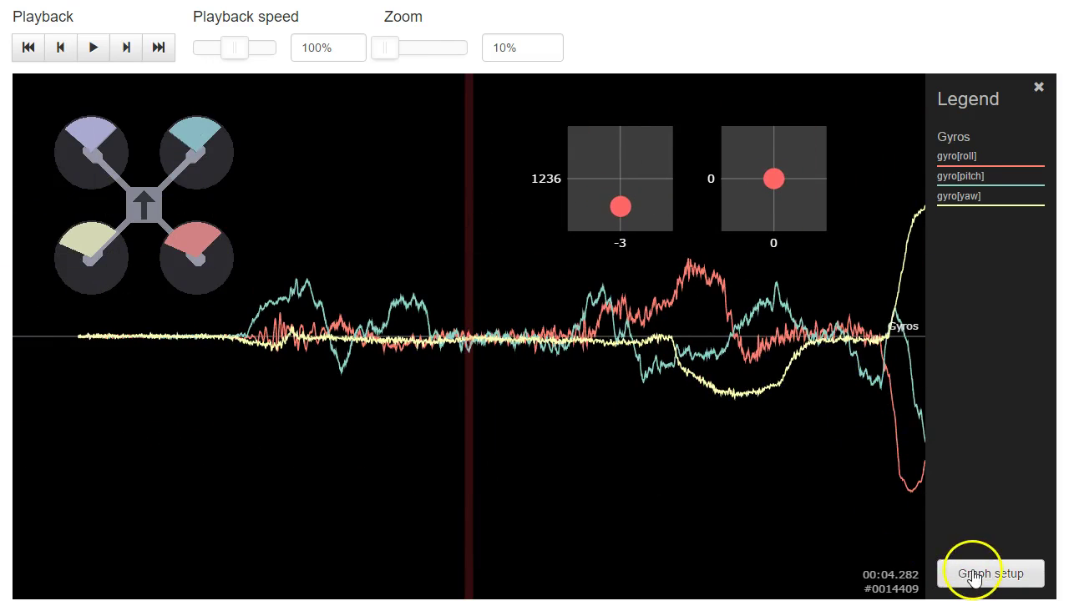
left_click(563, 119)
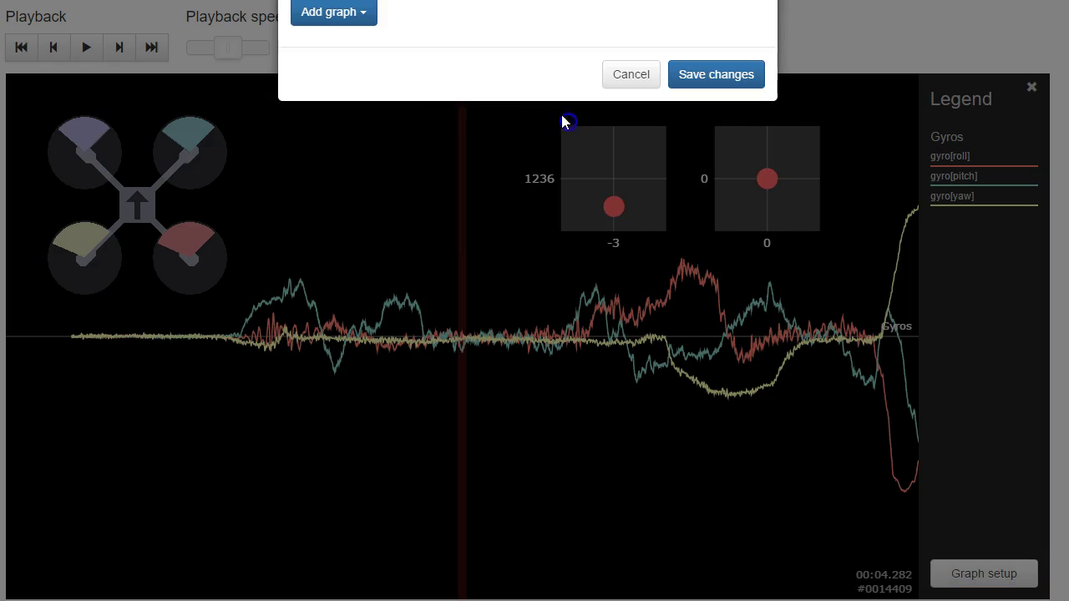
left_click(327, 14)
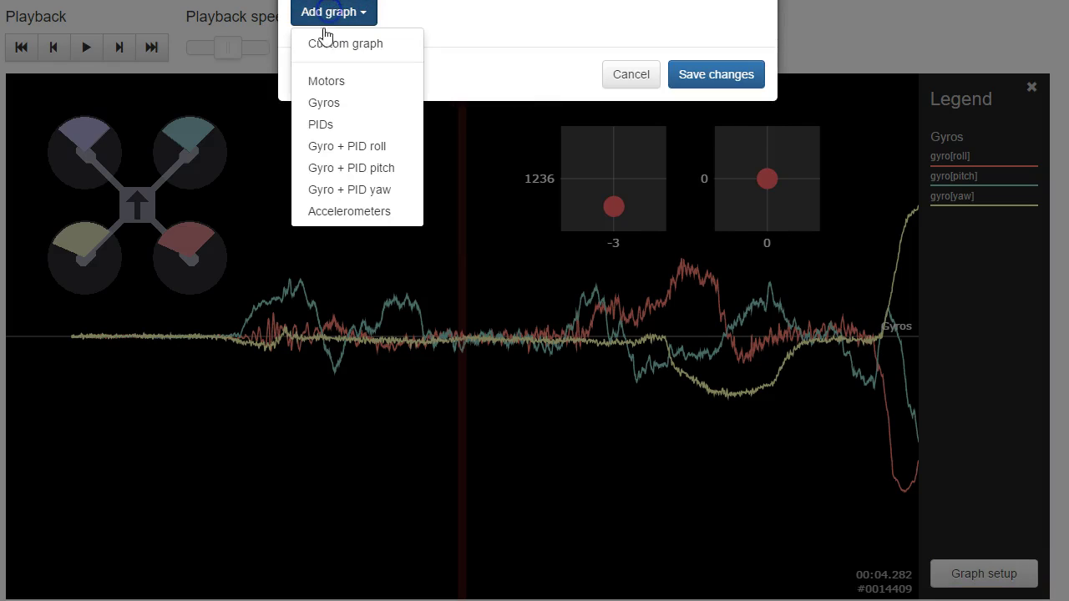
left_click(332, 148)
left_click(720, 328)
- Set the graph zoom to 100% and scan the roll PID and gyro traces from about 5 to 10 seconds into the log
left_click_drag(385, 49, 427, 53)
left_click_drag(210, 306, 217, 401)
left_click_drag(680, 392, 298, 398)
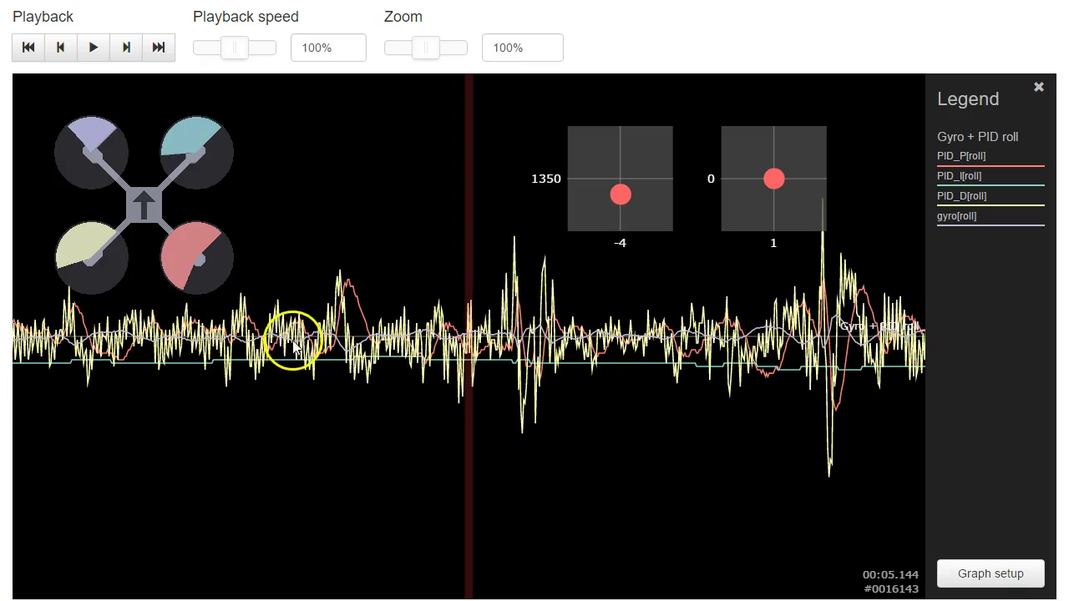
left_click_drag(515, 385, 168, 386)
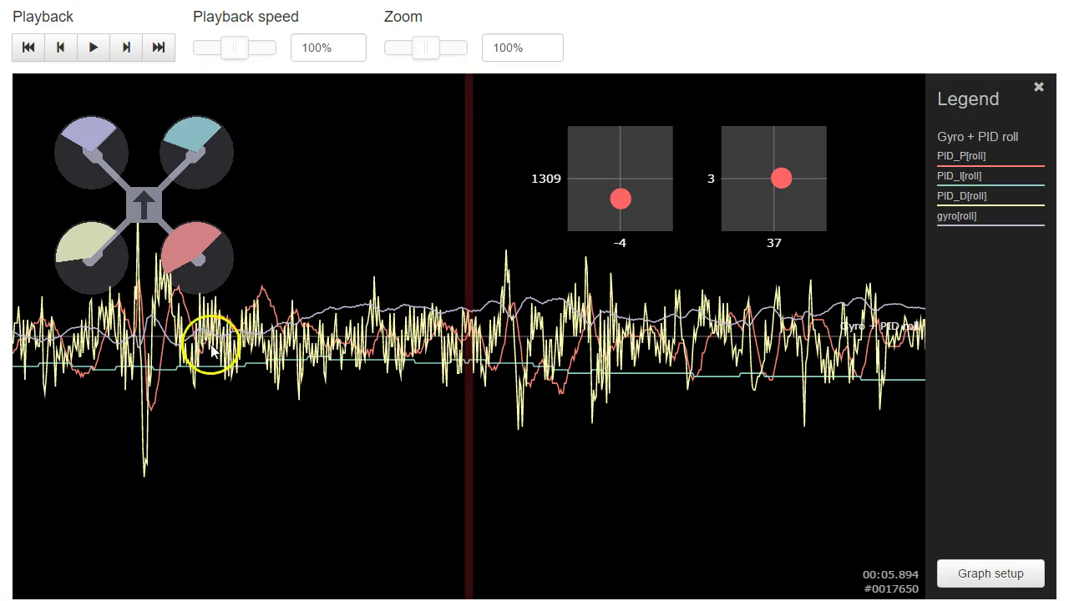
left_click_drag(595, 357, 7, 359)
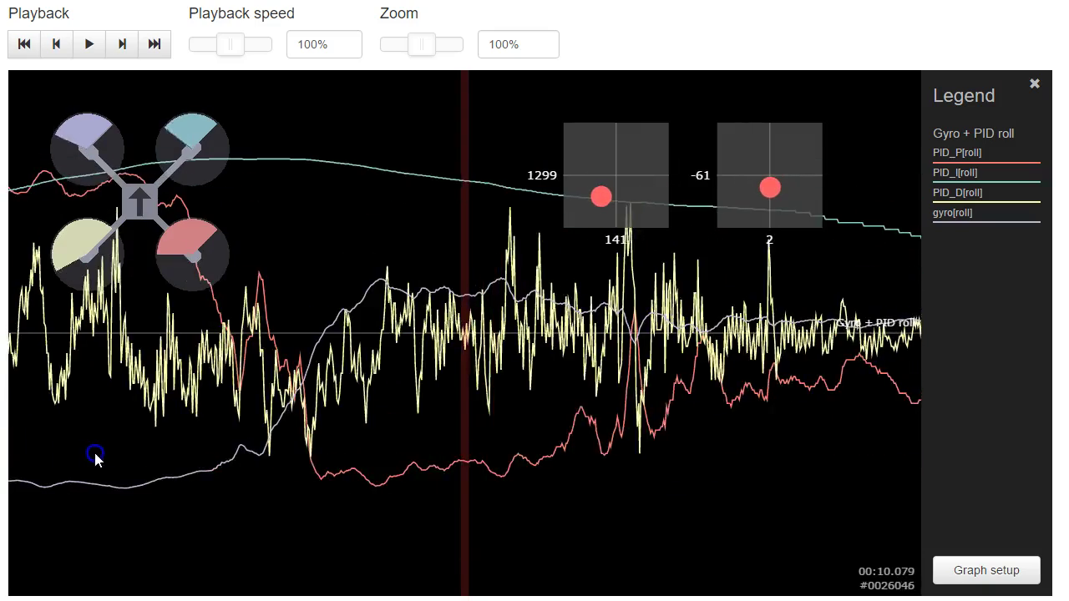
left_click_drag(95, 454, 0, 451)
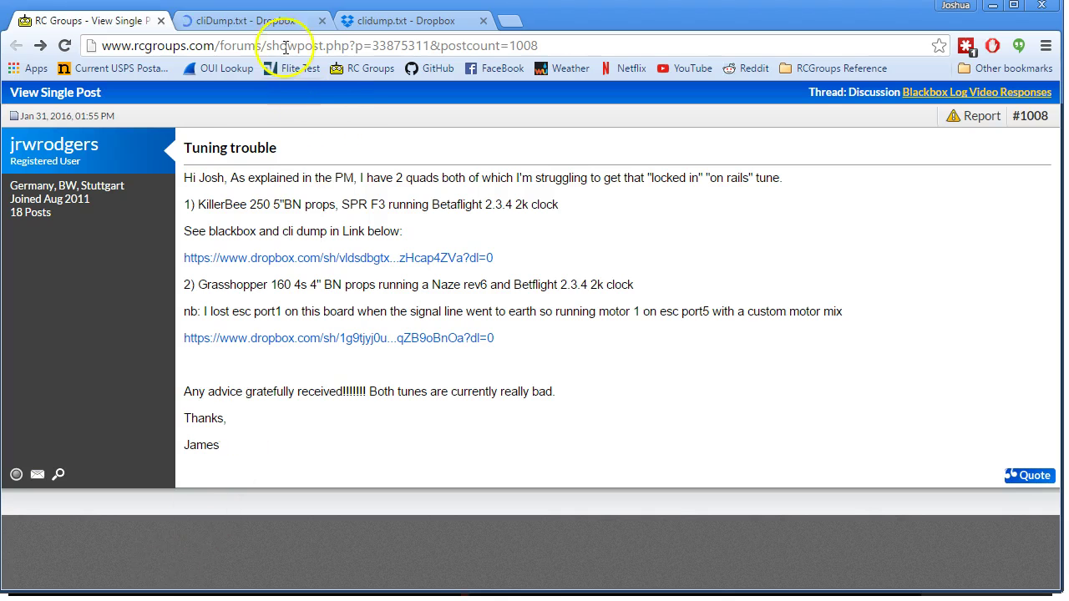
- Switch to the browser's cliDump.txt page on Dropbox and search it for "cut" up to the dterm_cut_hz setting
left_click(274, 18)
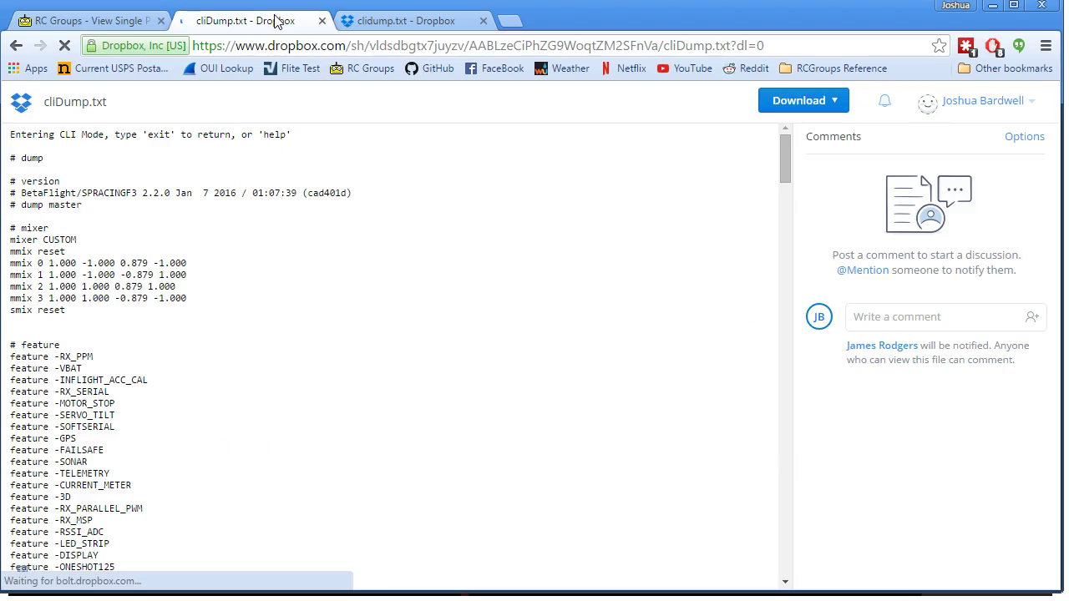
key("ctrl+f")
type("cut")
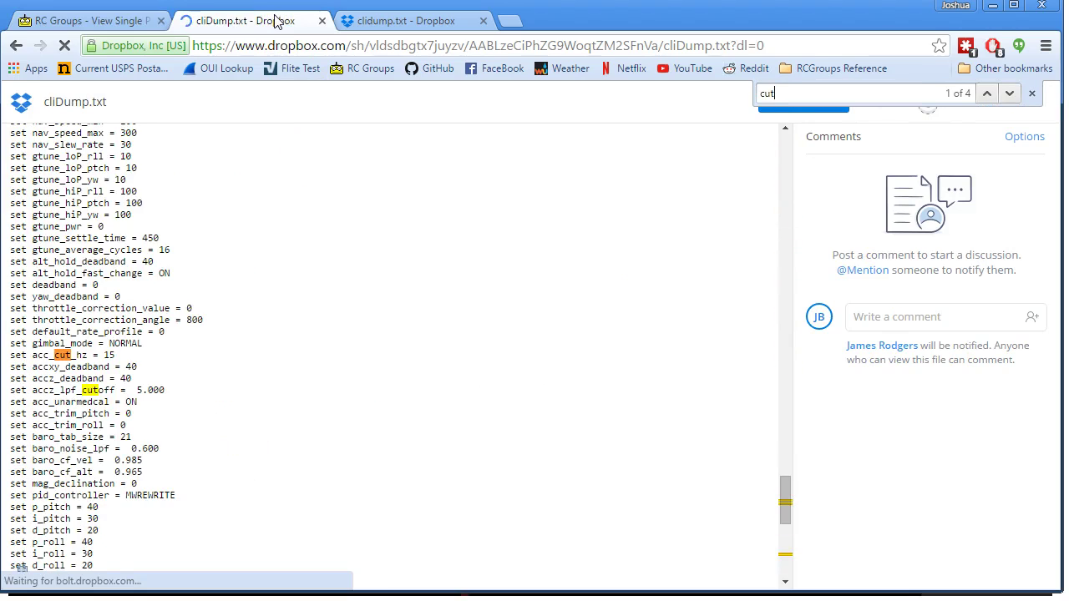
key("Return")
key("Return")
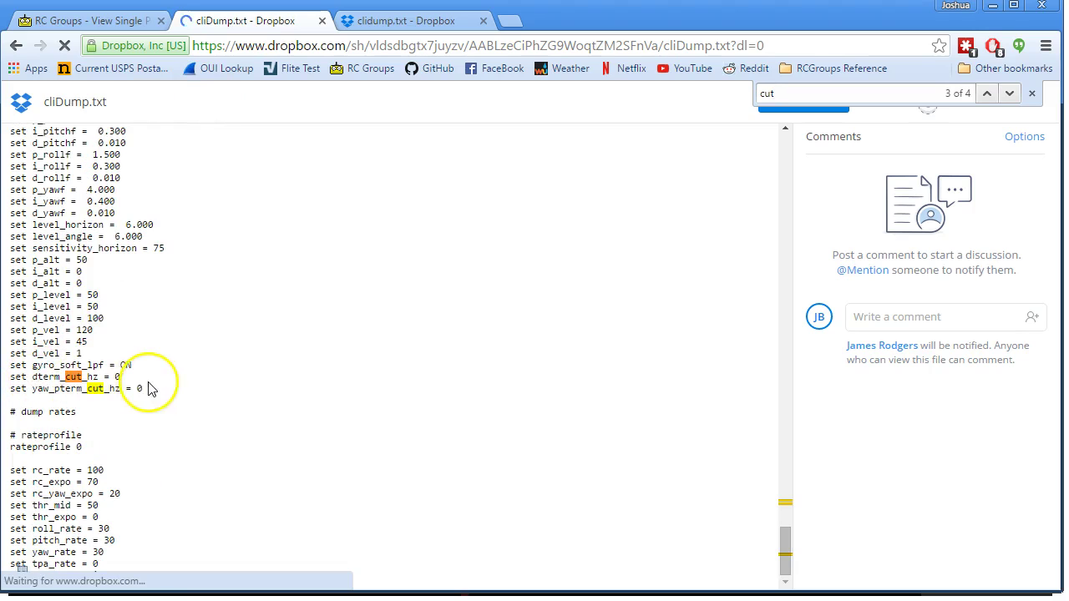
- Highlight the dterm_cut_hz line in the CLI dump and check the neighbouring gyro_soft_lpf and yaw_pterm_cut_hz settings
left_click_drag(124, 377, 5, 382)
left_click(15, 380)
left_click_drag(119, 378, 5, 377)
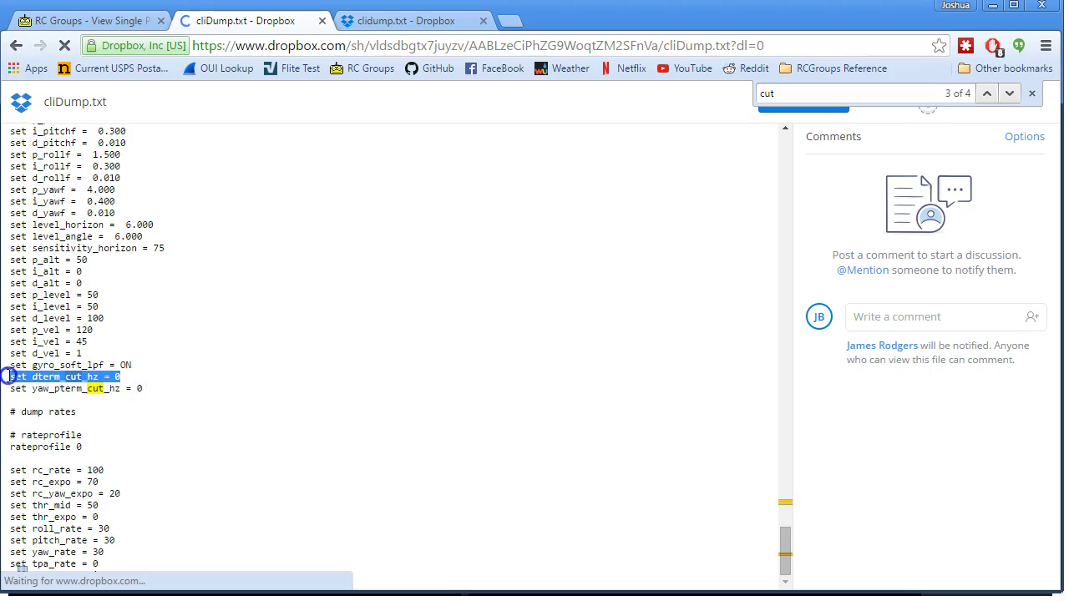
left_click(239, 376)
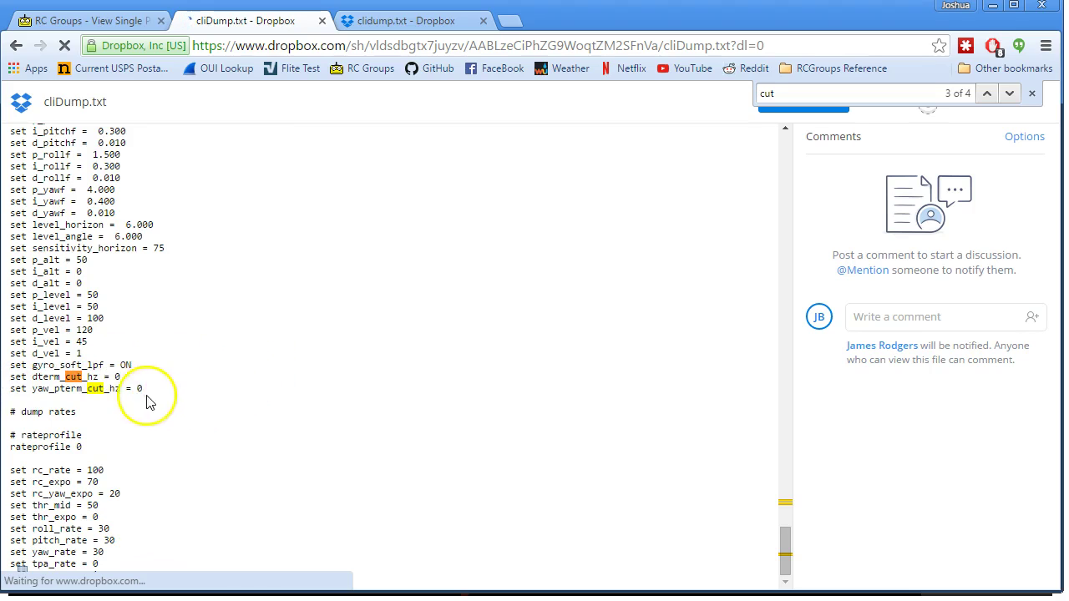
left_click(133, 366)
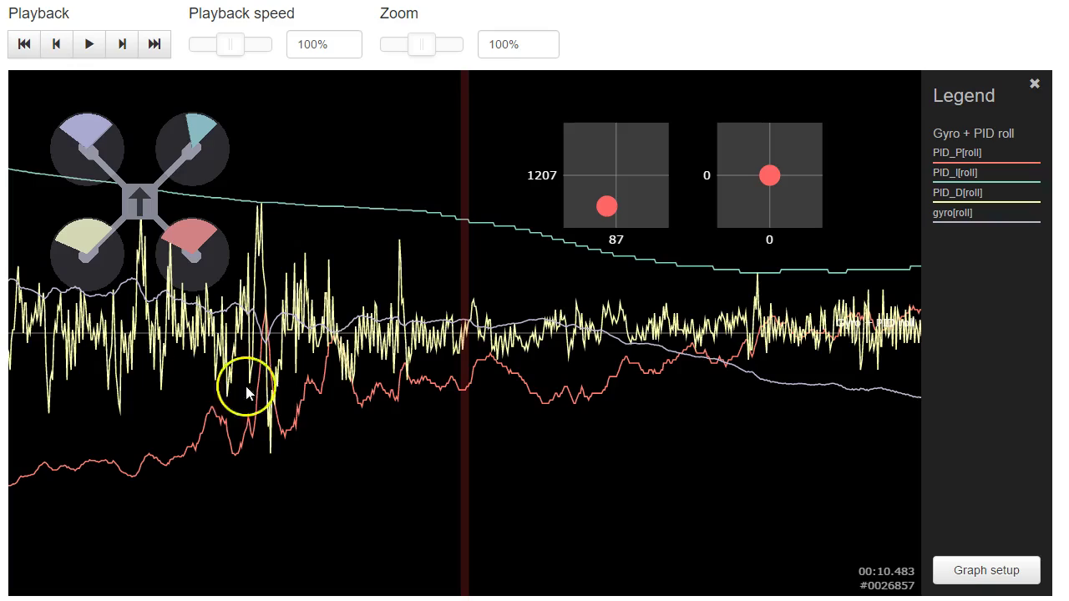
- Back in Blackbox Explorer, remove the PID_D[roll] and gyro[roll] fields from the Gyro + PID roll graph and save the changes
left_click(707, 367)
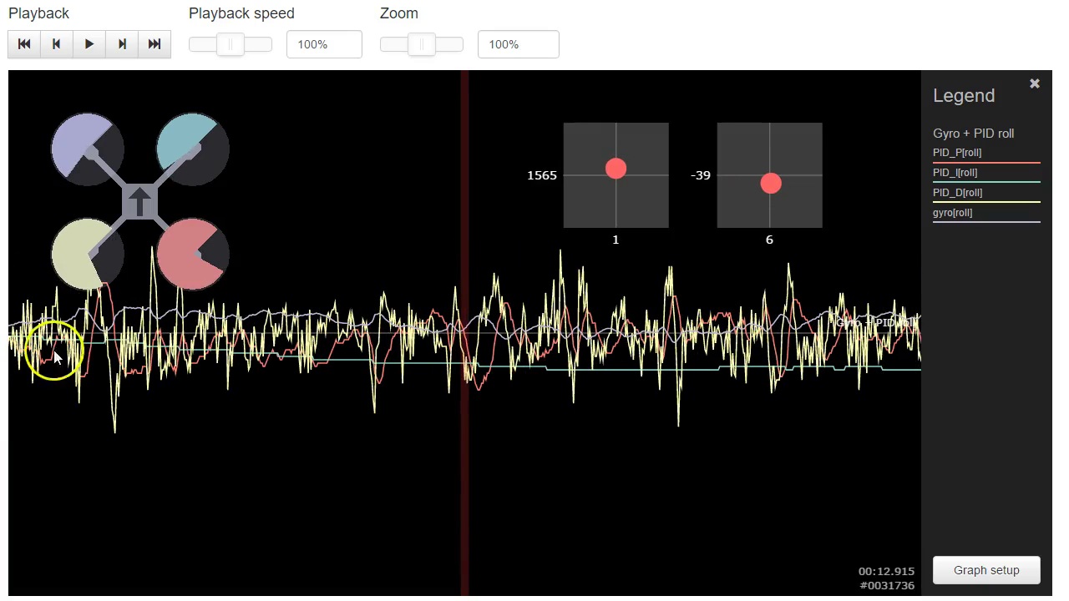
left_click(986, 570)
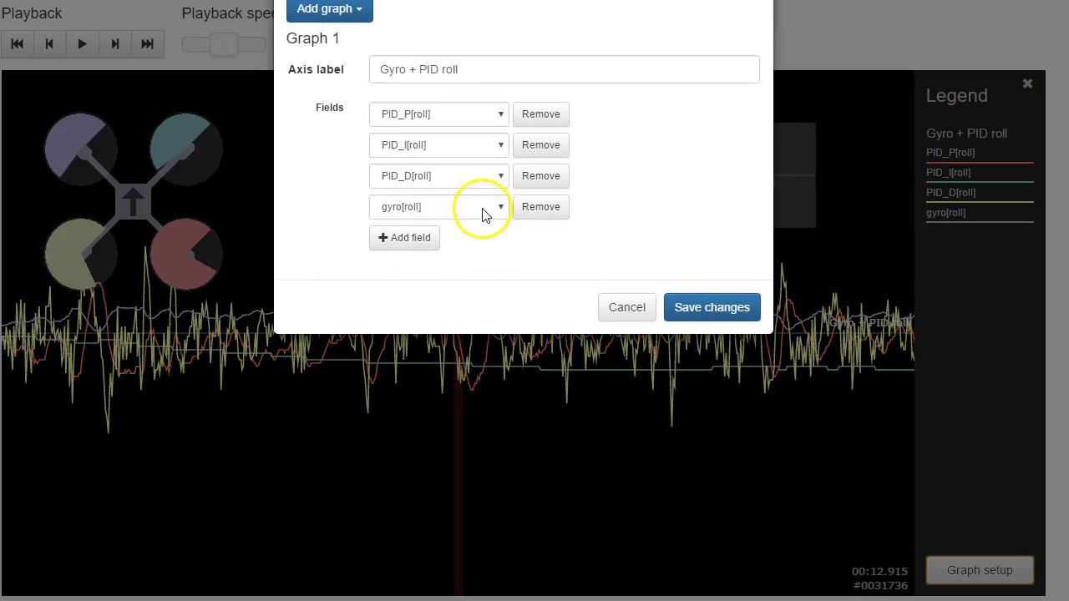
left_click(541, 177)
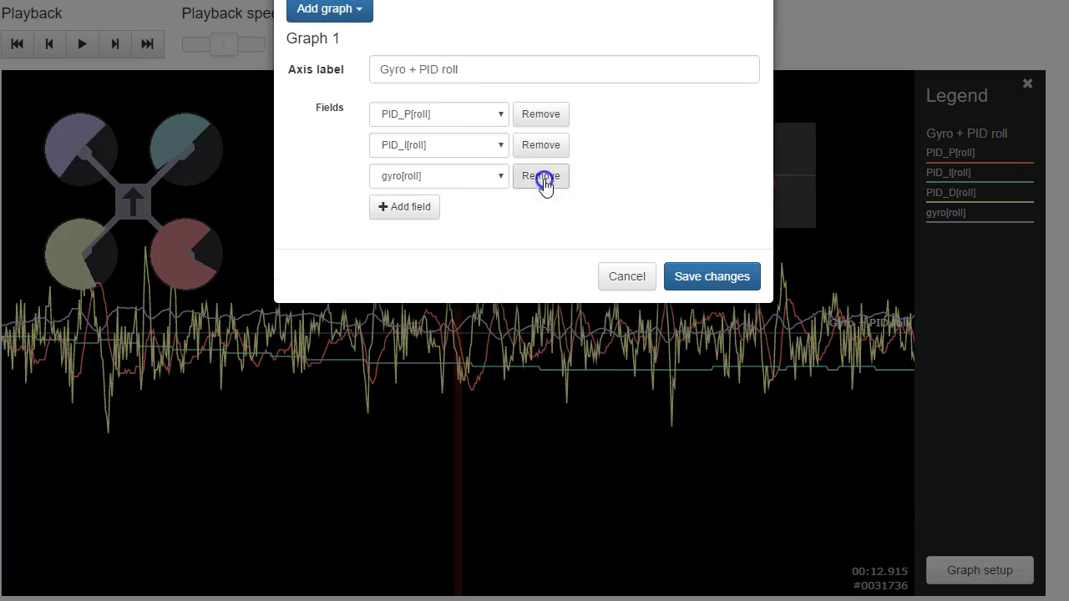
left_click(540, 177)
left_click(683, 248)
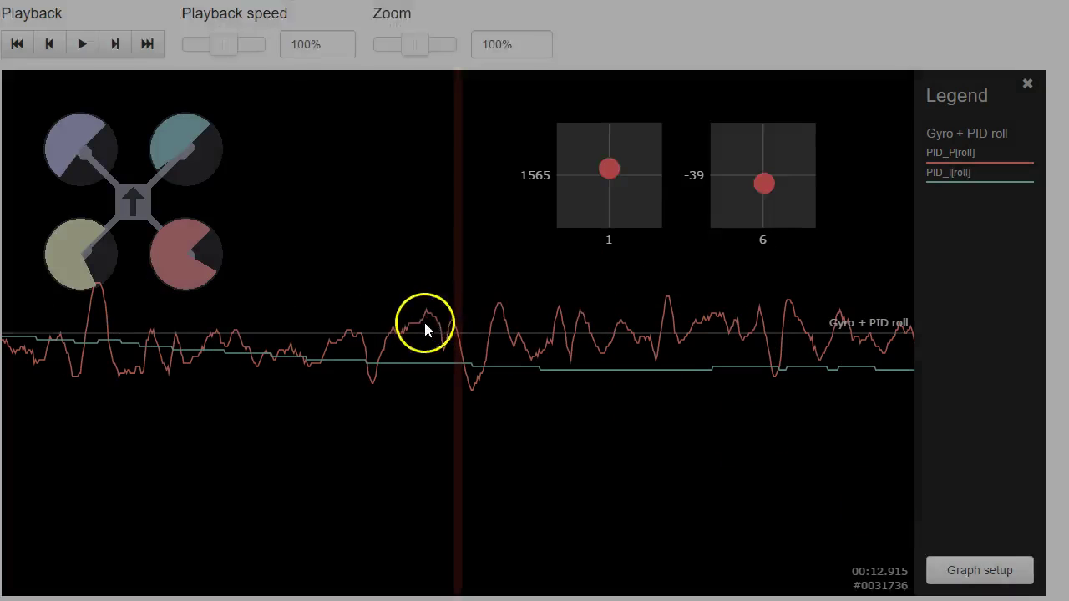
- Play and scrub the log between about 11 and 16 seconds to examine the roll P and I traces against throttle and motor output
left_click_drag(683, 474, 506, 600)
left_click_drag(265, 559, 281, 468)
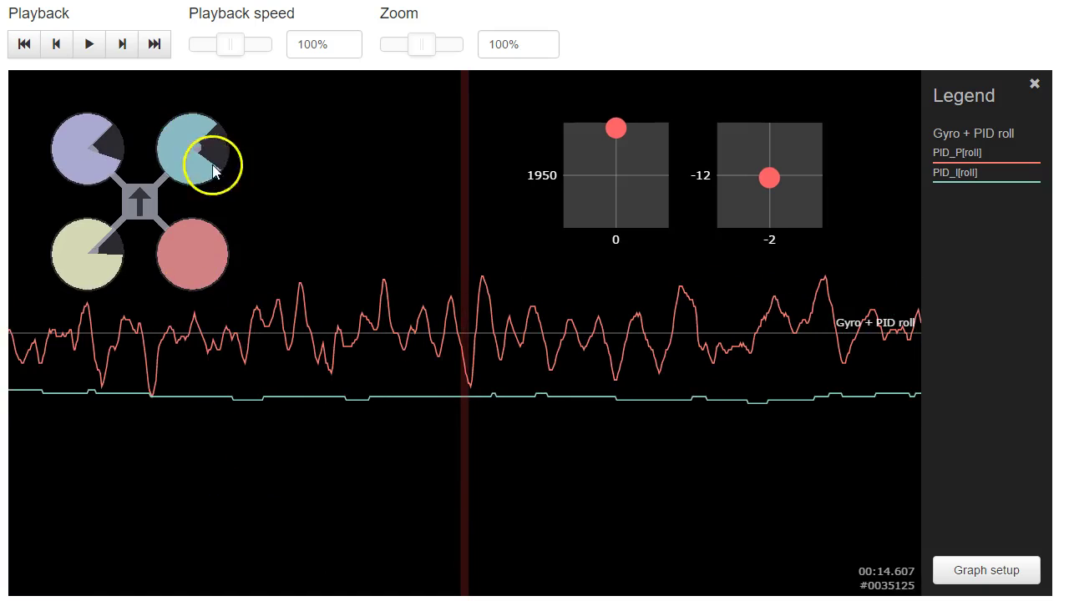
left_click_drag(213, 171, 675, 461)
left_click(92, 46)
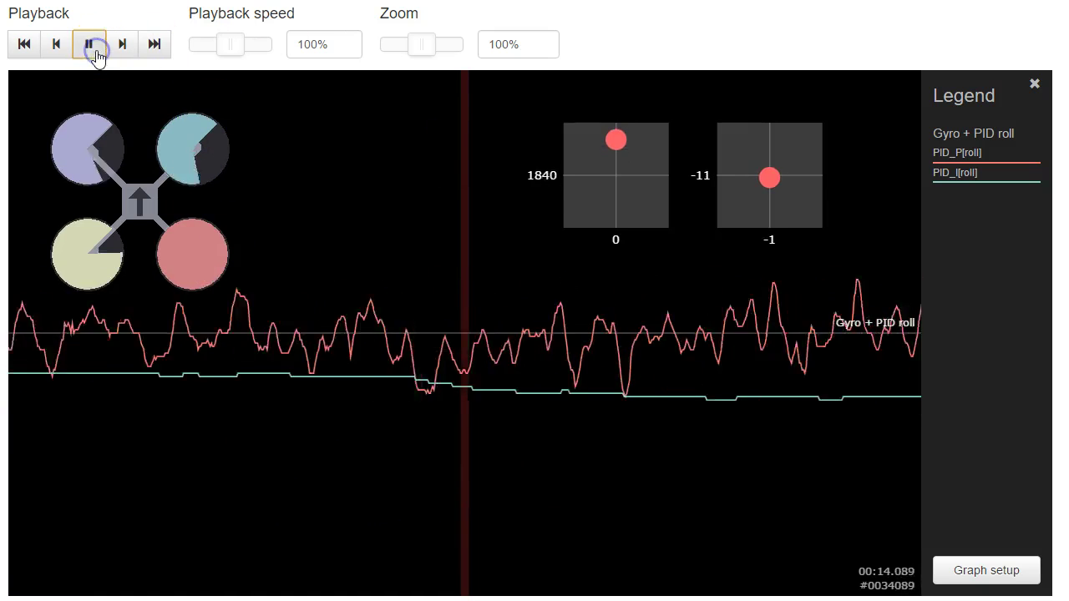
left_click(204, 363)
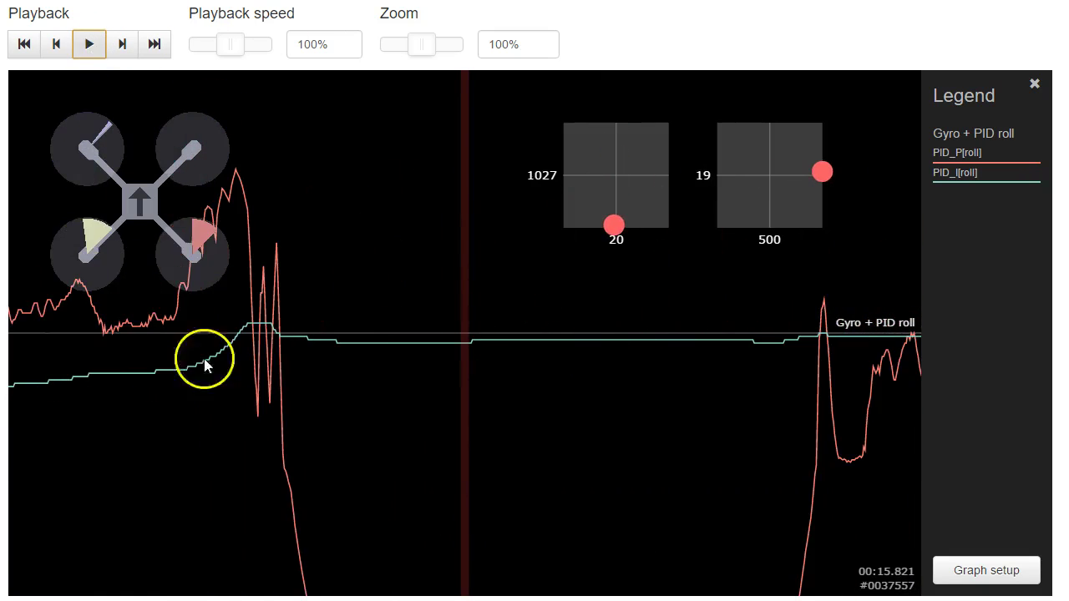
left_click_drag(94, 405, 1068, 467)
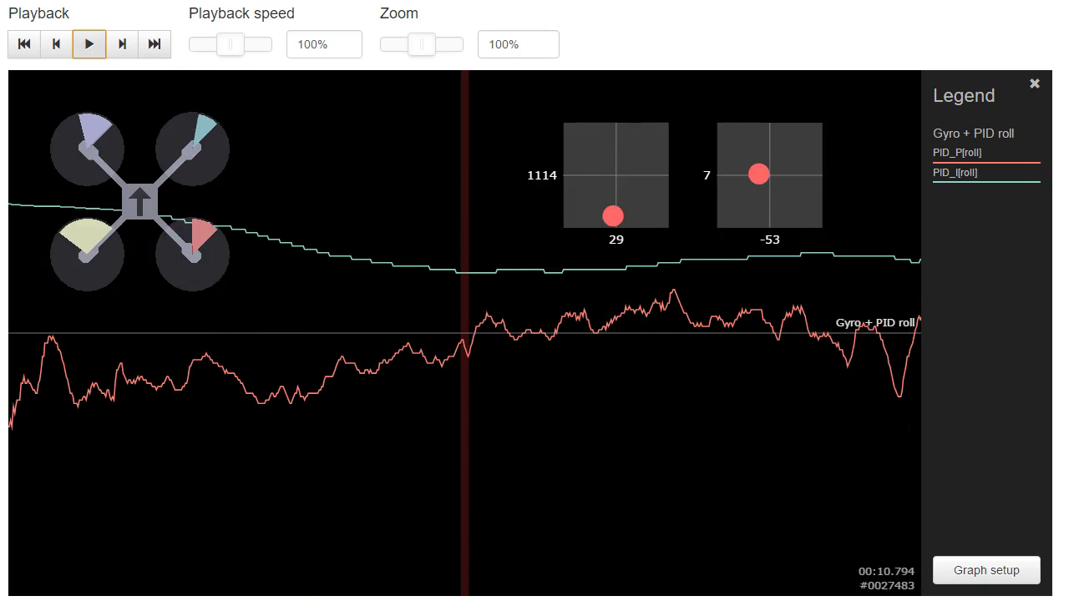
left_click(92, 44)
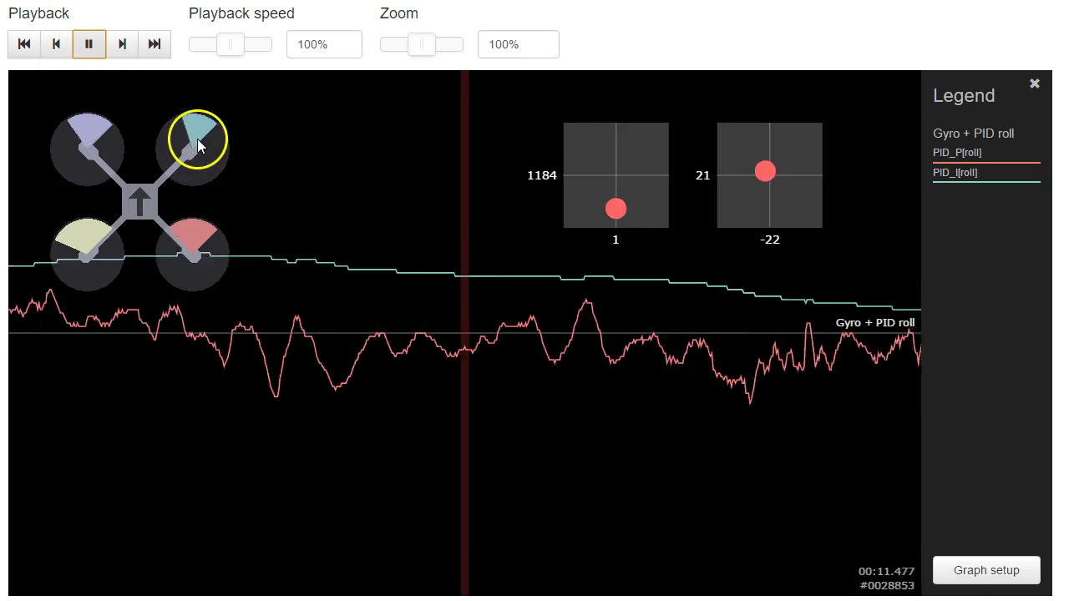
left_click(93, 45)
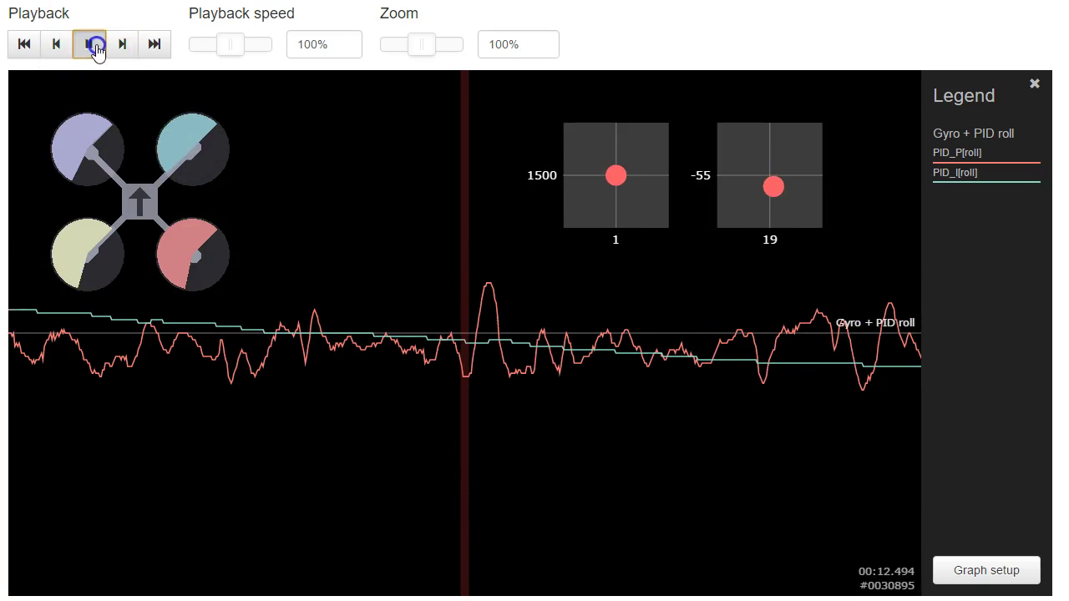
left_click(175, 182)
left_click_drag(528, 349, 8, 338)
left_click(182, 326)
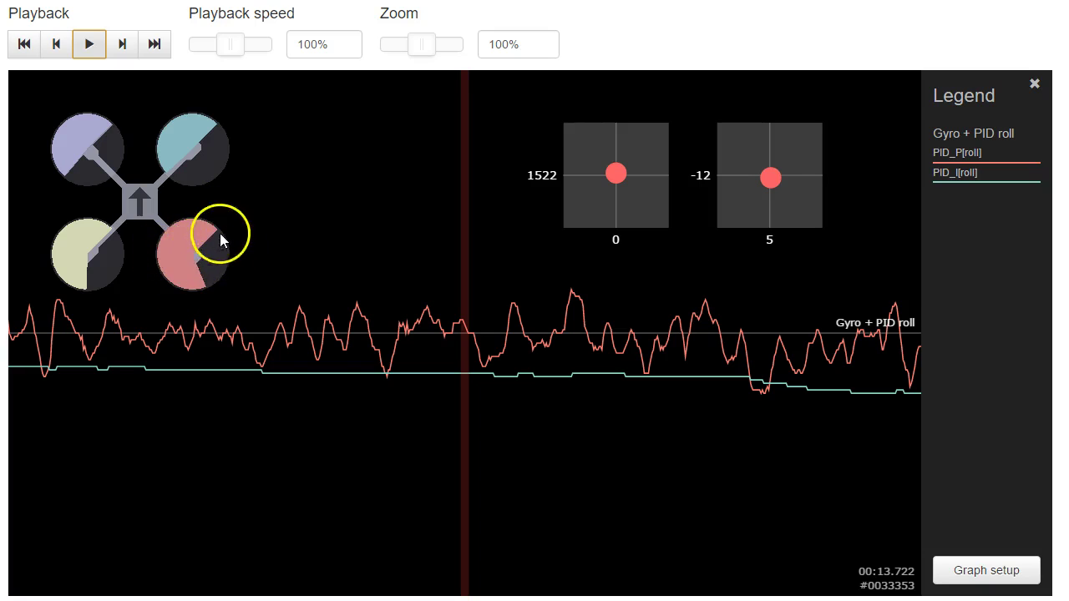
- Examine the roll P and I traces leading into and through the full roll input near 16 seconds
left_click_drag(427, 309, 28, 344)
left_click_drag(550, 407, 520, 388)
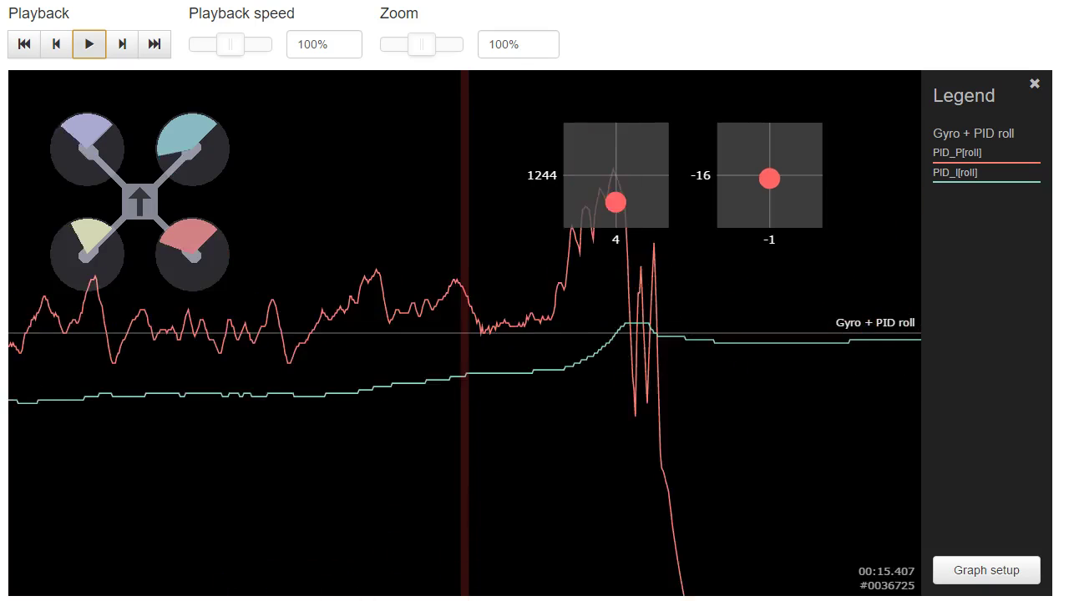
left_click_drag(233, 600, 214, 600)
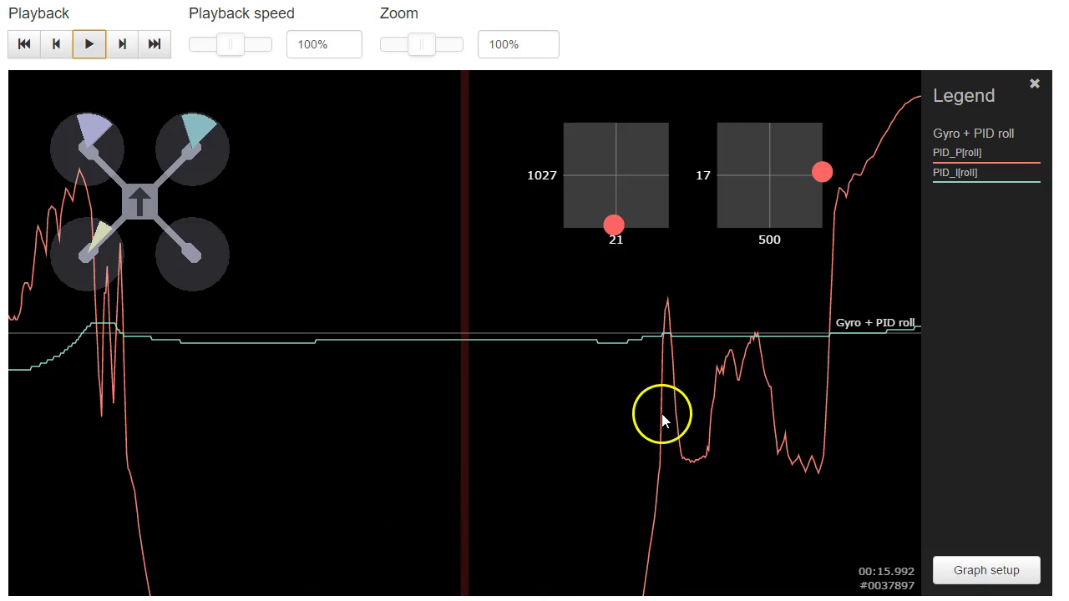
left_click_drag(662, 413, 576, 420)
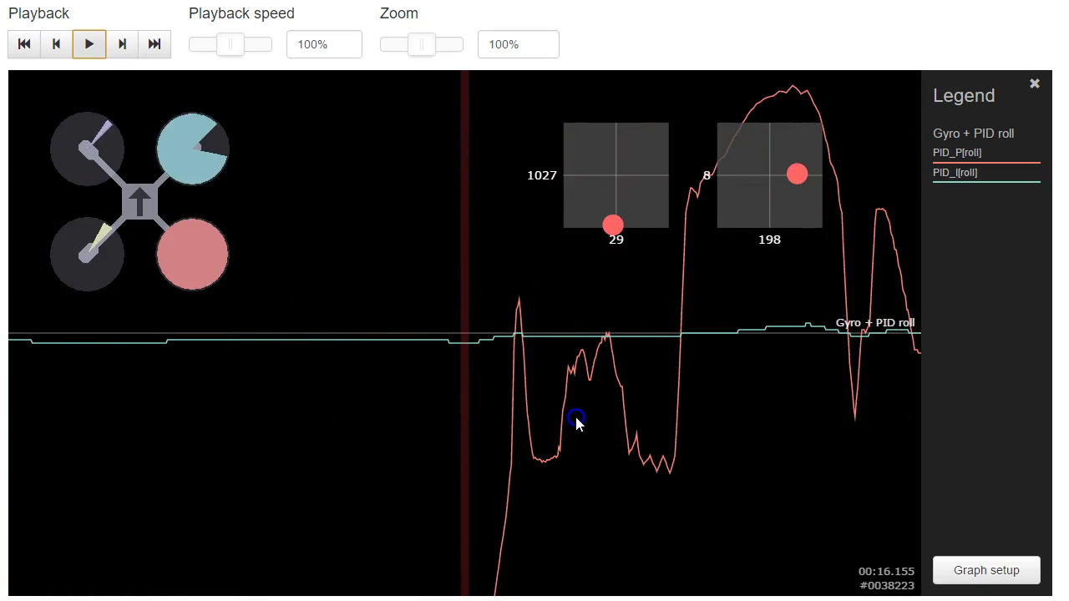
left_click_drag(597, 422, 447, 316)
left_click(315, 275)
left_click_drag(314, 281, 320, 280)
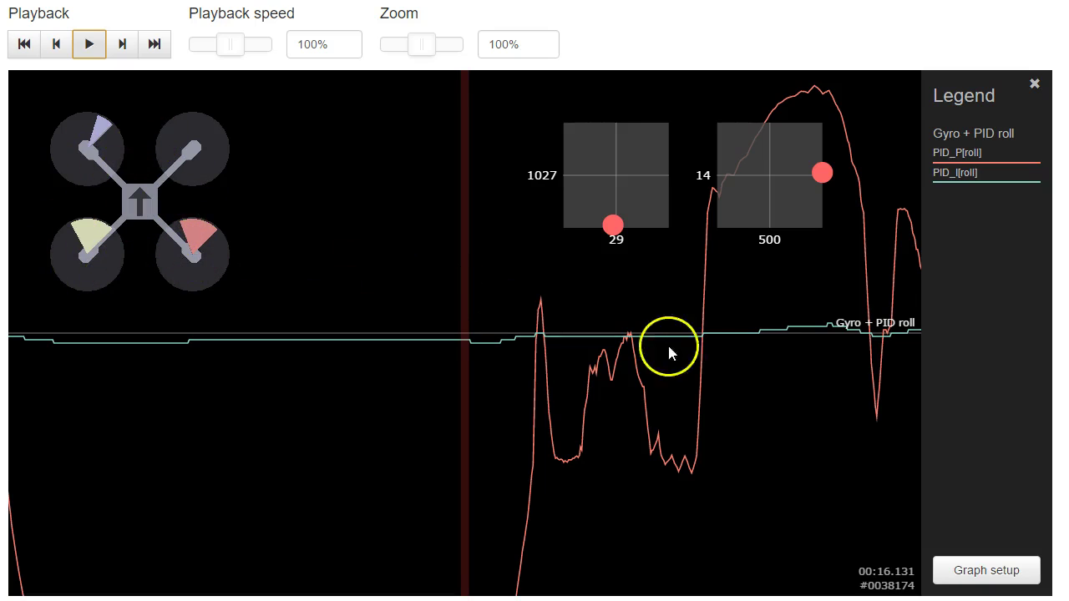
- Scan the roll P and I traces from about 16 to 32 seconds for oscillation and I-term behaviour
left_click_drag(799, 393, 113, 409)
left_click(675, 520)
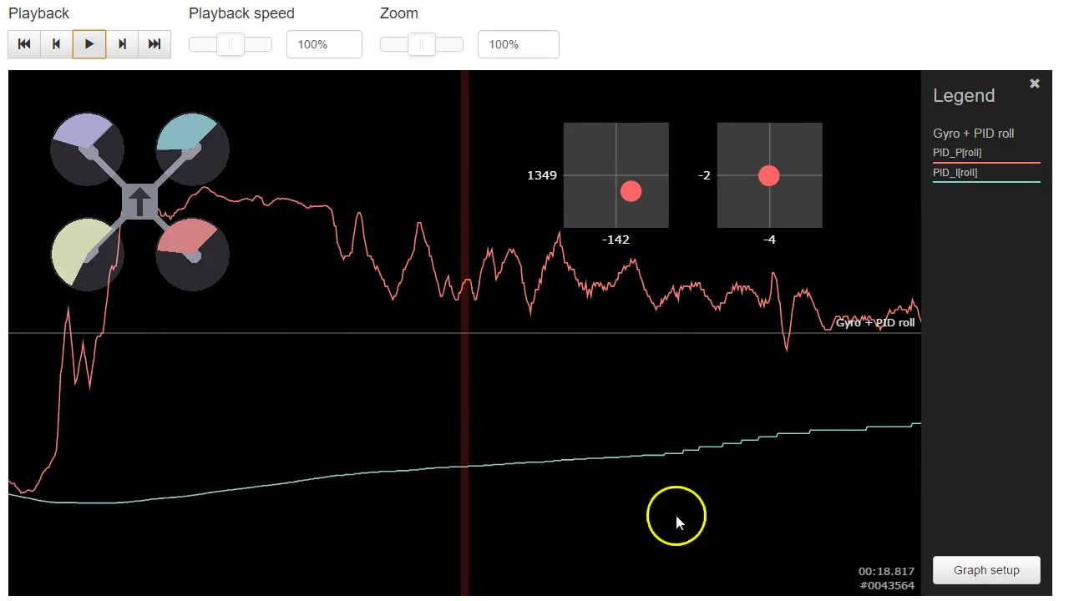
left_click_drag(874, 496, 248, 451)
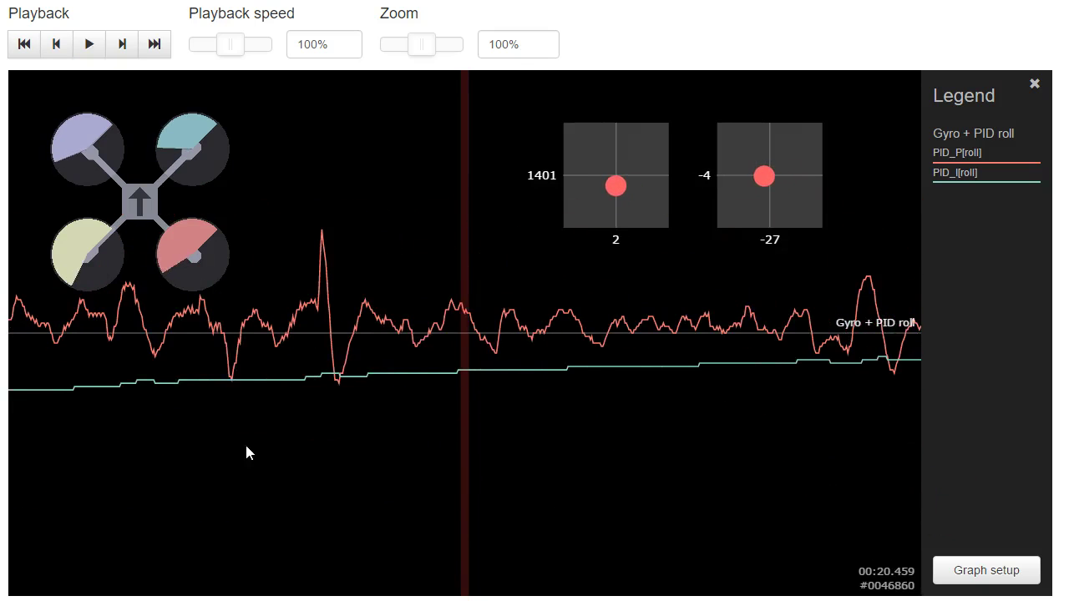
left_click_drag(343, 468, 1, 455)
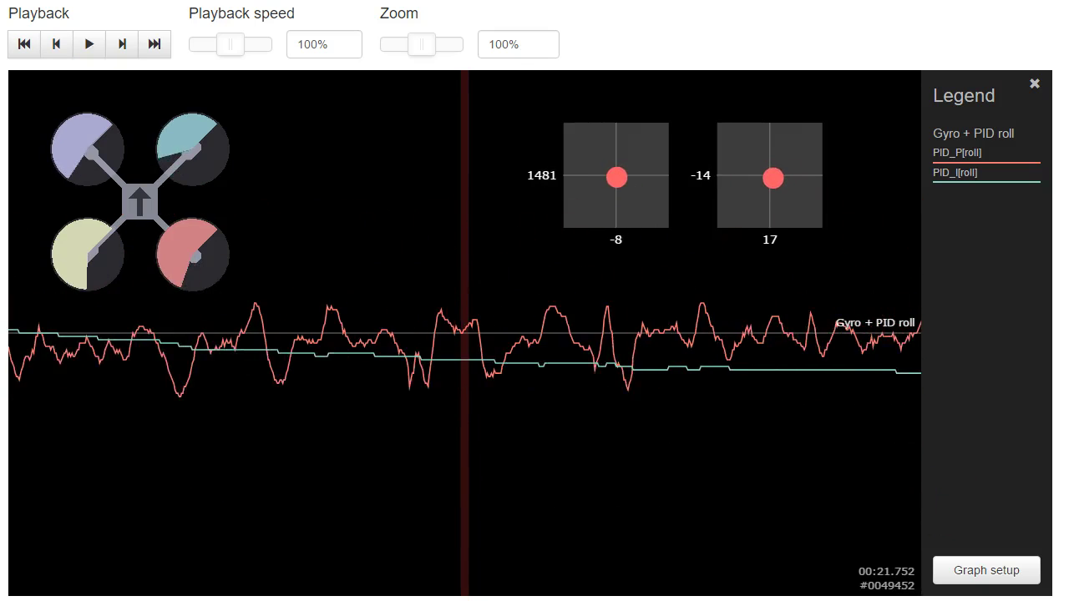
left_click_drag(198, 451, 357, 451)
left_click_drag(286, 600, 318, 600)
left_click_drag(694, 368, 0, 480)
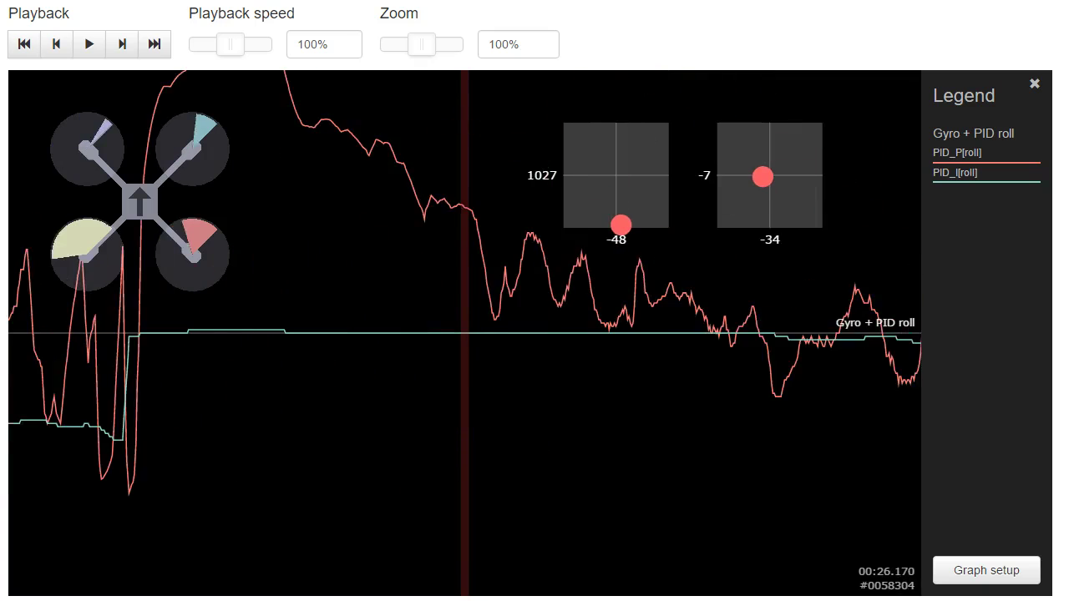
left_click(504, 481)
left_click(186, 463)
left_click(957, 508)
left_click(314, 472)
left_click(794, 436)
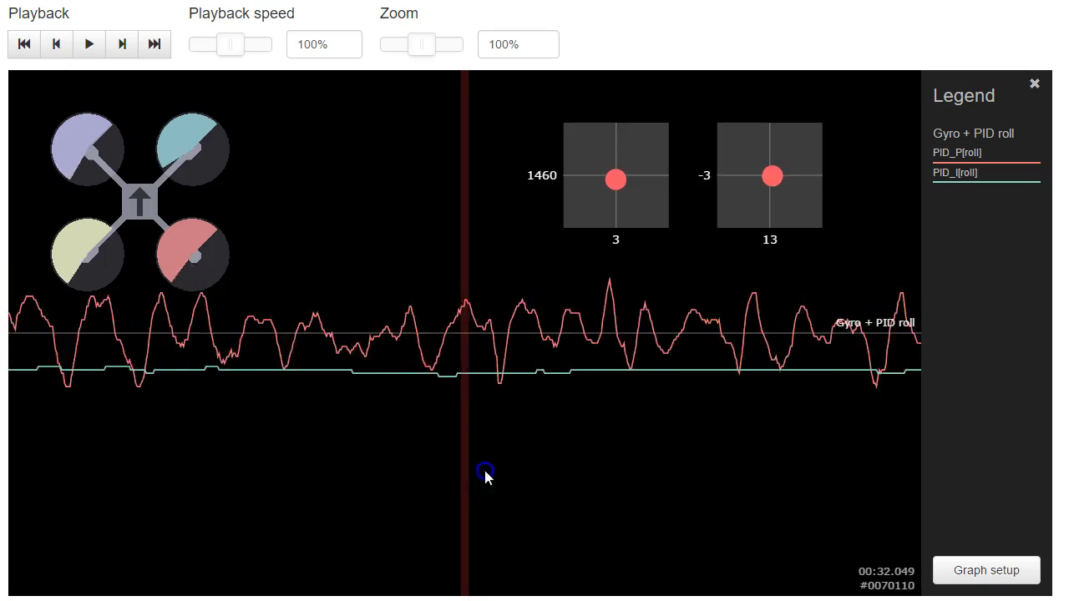
left_click(322, 382)
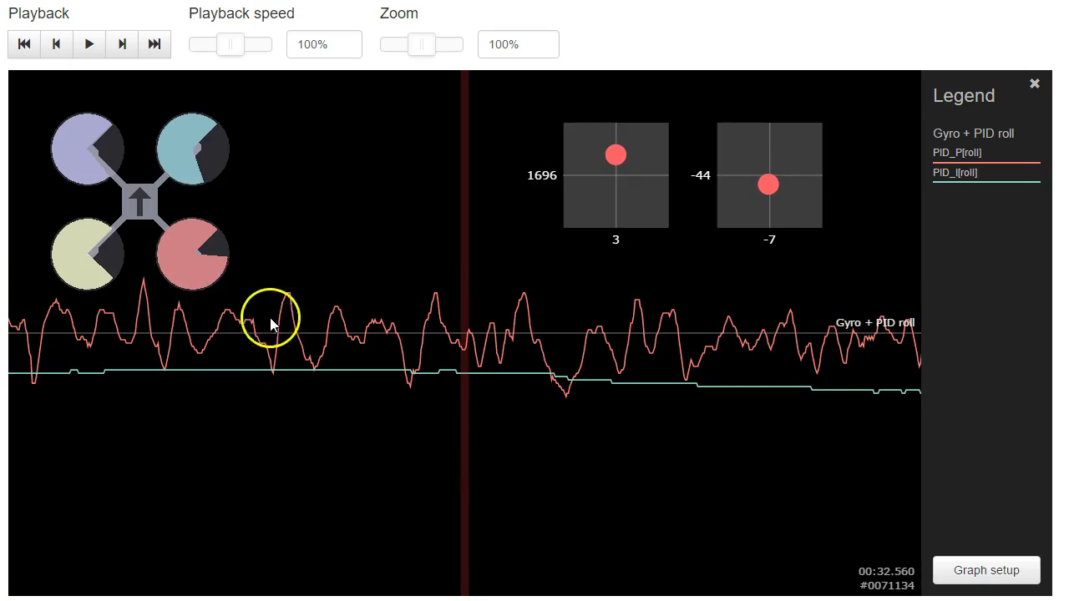
- Replace the Gyro + PID roll graph with the preset Gyro + PID pitch graph and save the changes
left_click(341, 473)
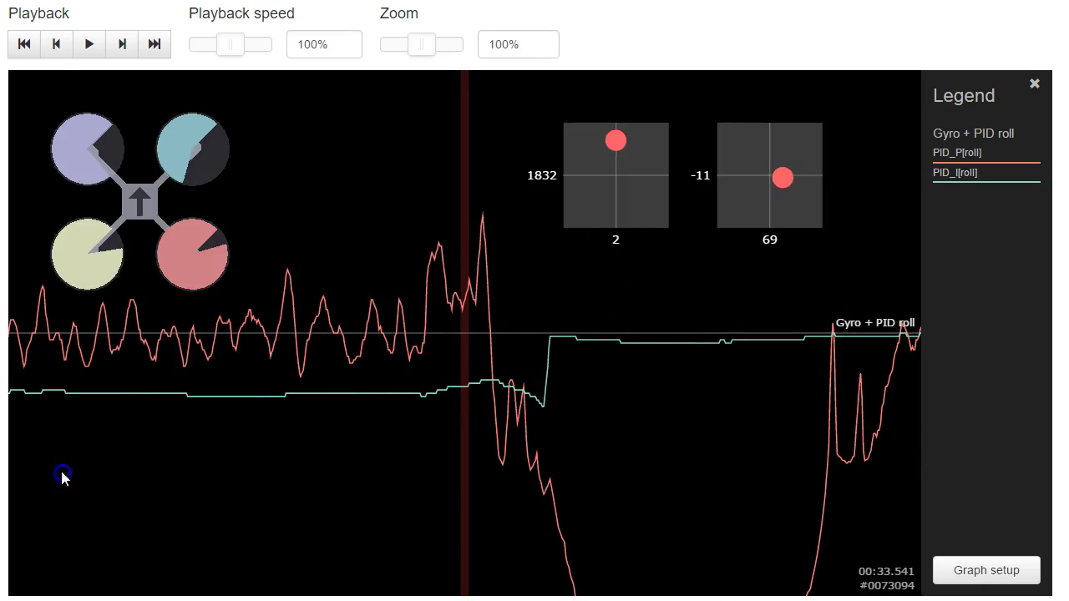
left_click(177, 489)
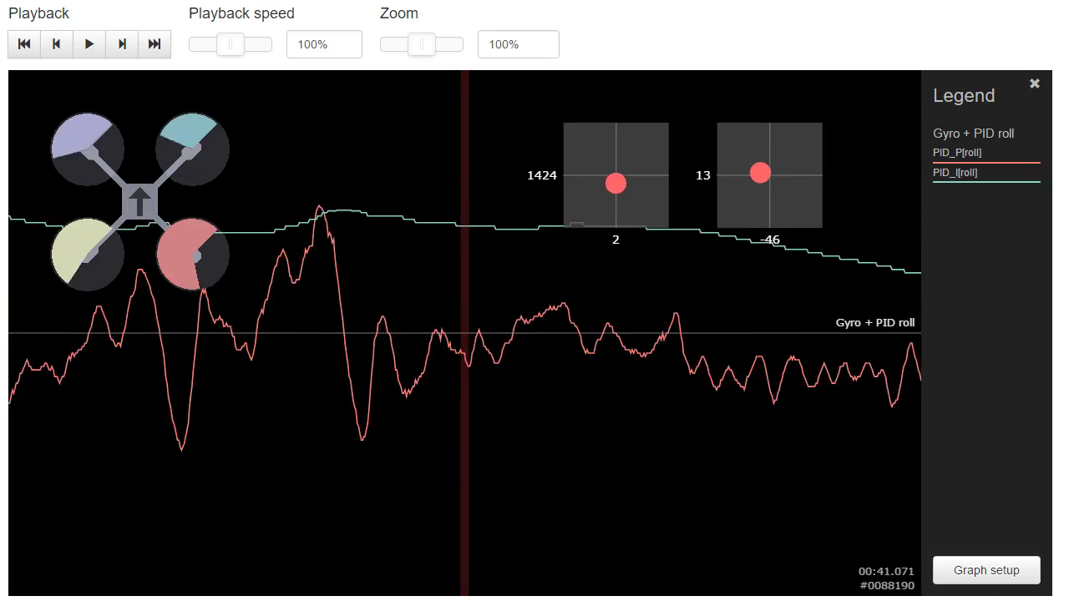
left_click(984, 570)
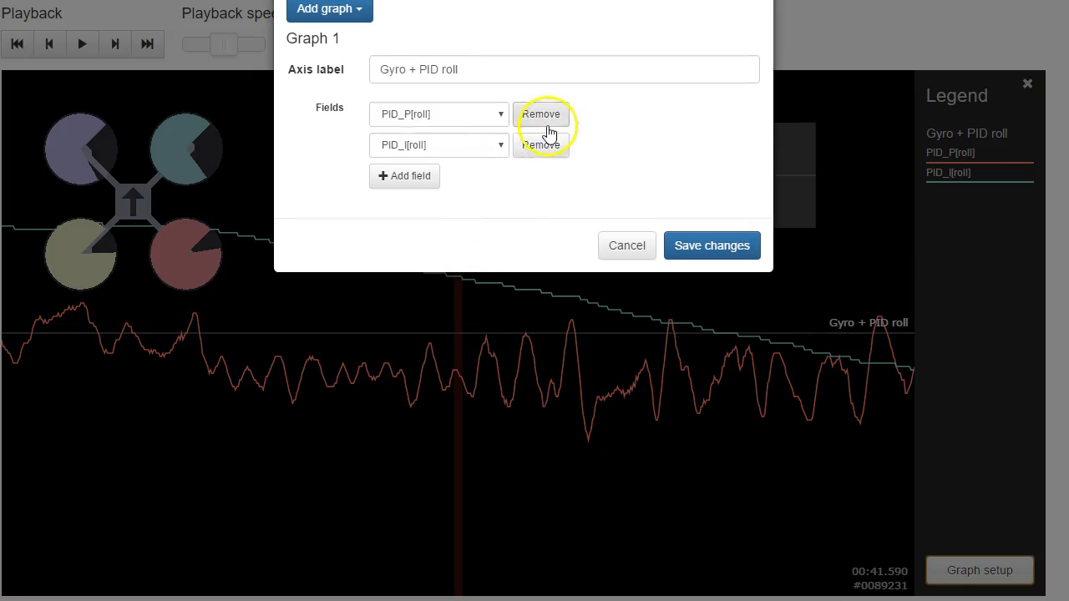
left_click(541, 114)
left_click(351, 10)
left_click(363, 163)
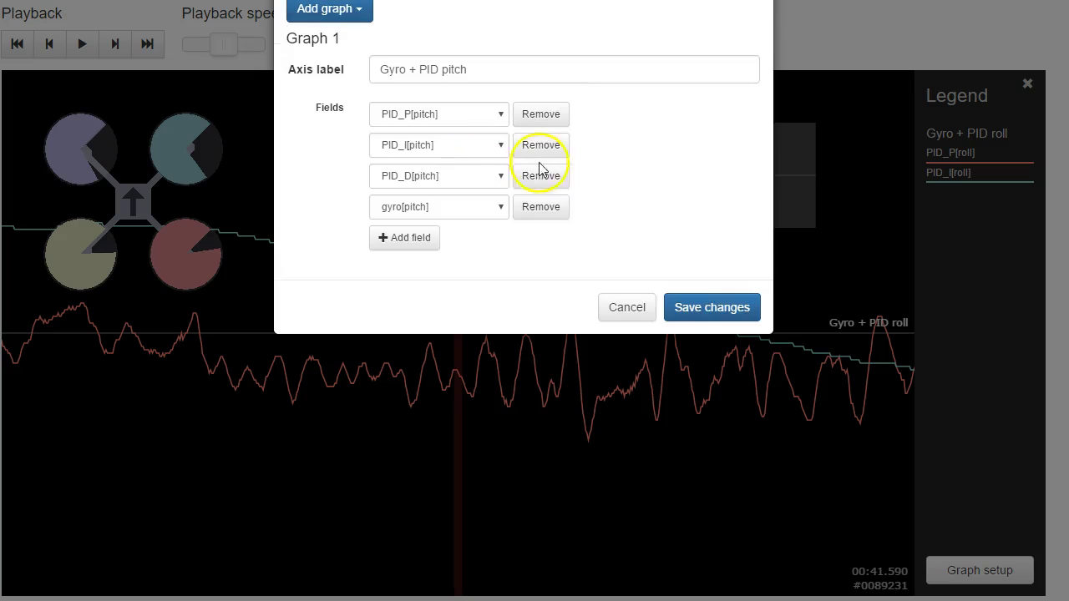
left_click(697, 309)
- Check the pitch traces against the P, I and D gain settings listed in cliDump.txt in the browser
left_click_drag(601, 354, 576, 384)
left_click_drag(239, 362, 1060, 399)
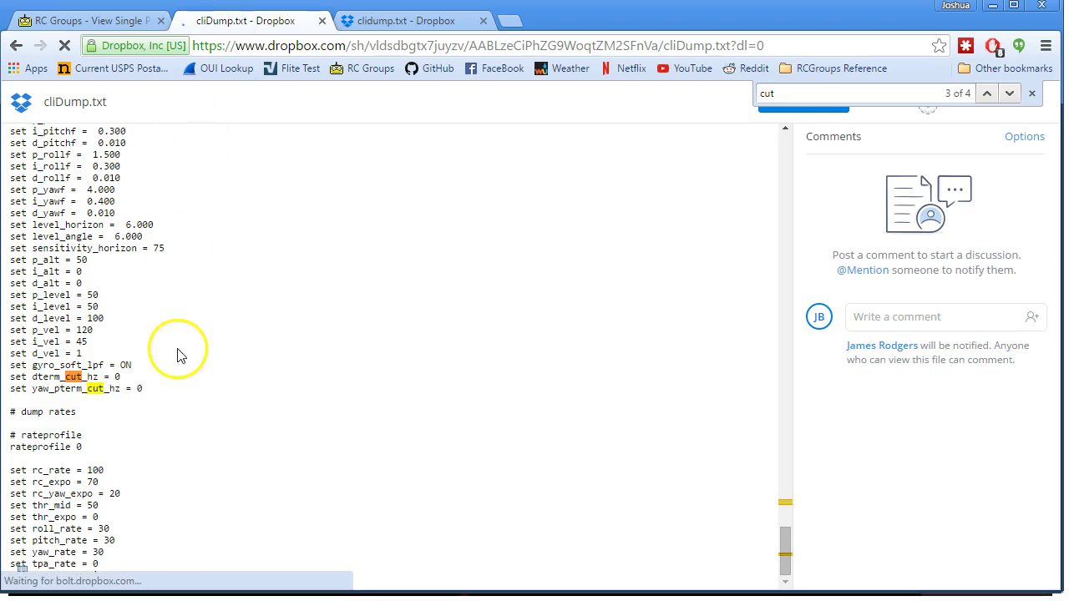
scroll(179, 351, "up", 3)
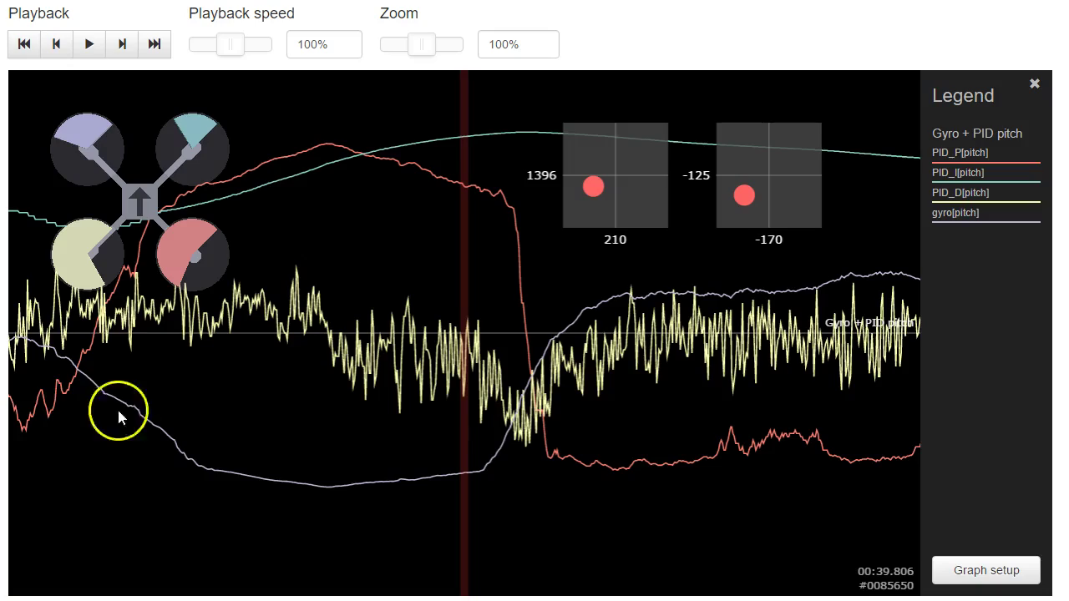
- In Blackbox Explorer, examine the pitch P, I, D and gyro traces between about 39.8 and 42.3 seconds
left_click_drag(119, 410, 0, 384)
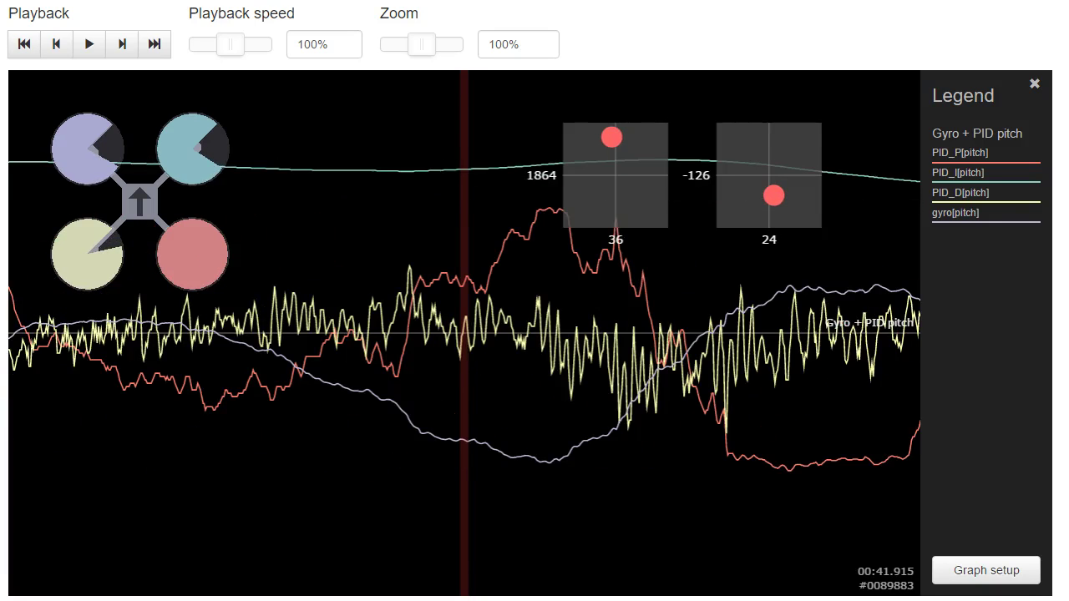
left_click_drag(0, 384, 0, 384)
key("Right")
key("Right")
key("Right")
key("Right")
key("Right")
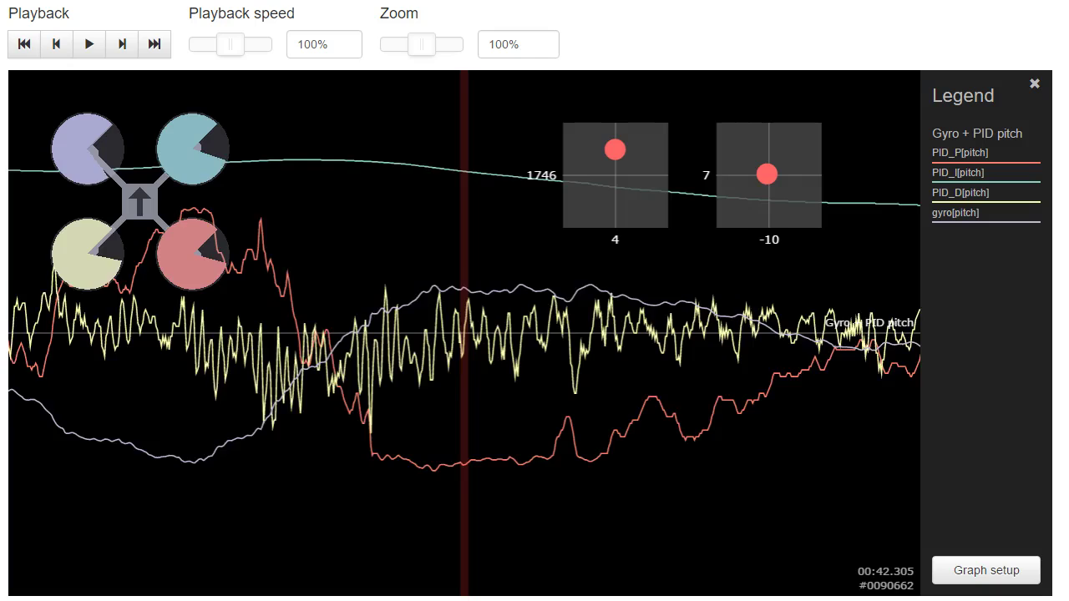
left_click_drag(357, 514, 584, 538)
mouse_move(349, 511)
left_mouse_down()
mouse_move(477, 535)
mouse_move(576, 484)
mouse_move(1068, 510)
left_mouse_up()
left_click_drag(682, 467, 899, 469)
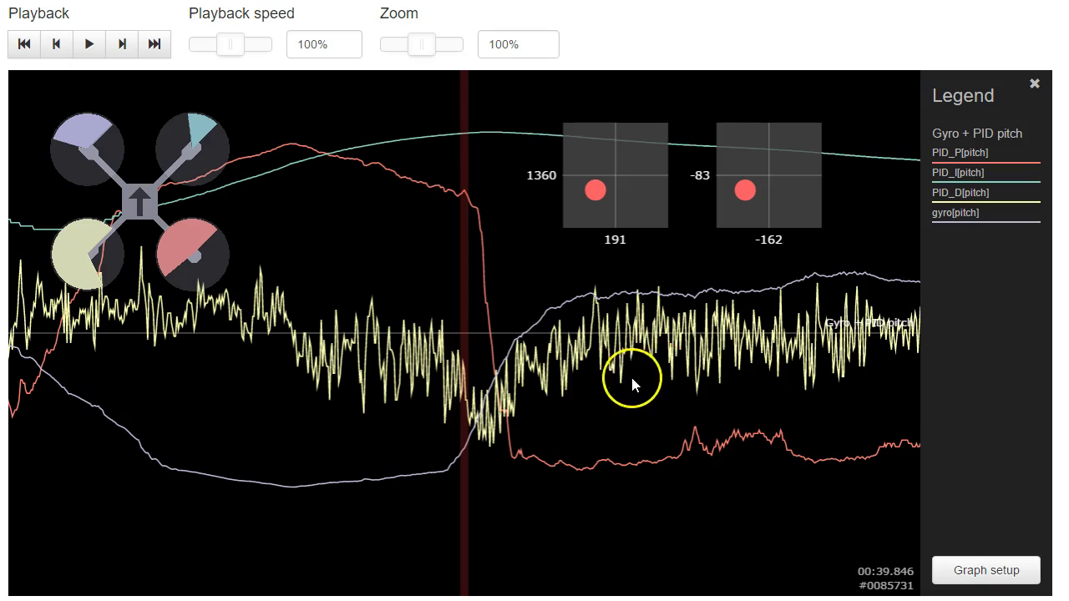
- Scan the pitch PID and gyro traces backwards from about 39.8 to 33.4 seconds
left_click_drag(537, 407, 1027, 428)
left_click(817, 385)
left_click_drag(193, 397, 734, 415)
left_click_drag(674, 395, 679, 395)
left_click_drag(181, 432, 1068, 459)
left_click_drag(179, 455, 420, 461)
mouse_move(121, 455)
left_mouse_down()
mouse_move(427, 443)
mouse_move(497, 460)
left_mouse_up()
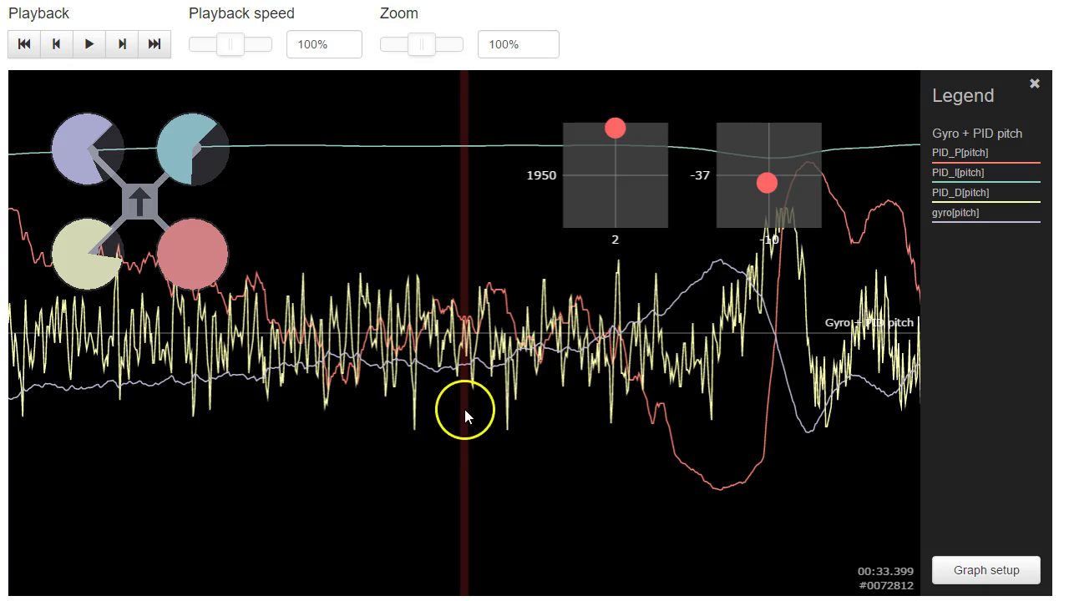
- Examine the pitch D trace during the high-throttle stretch between about 32.6 and 33.7 seconds
left_click_drag(365, 466, 475, 459)
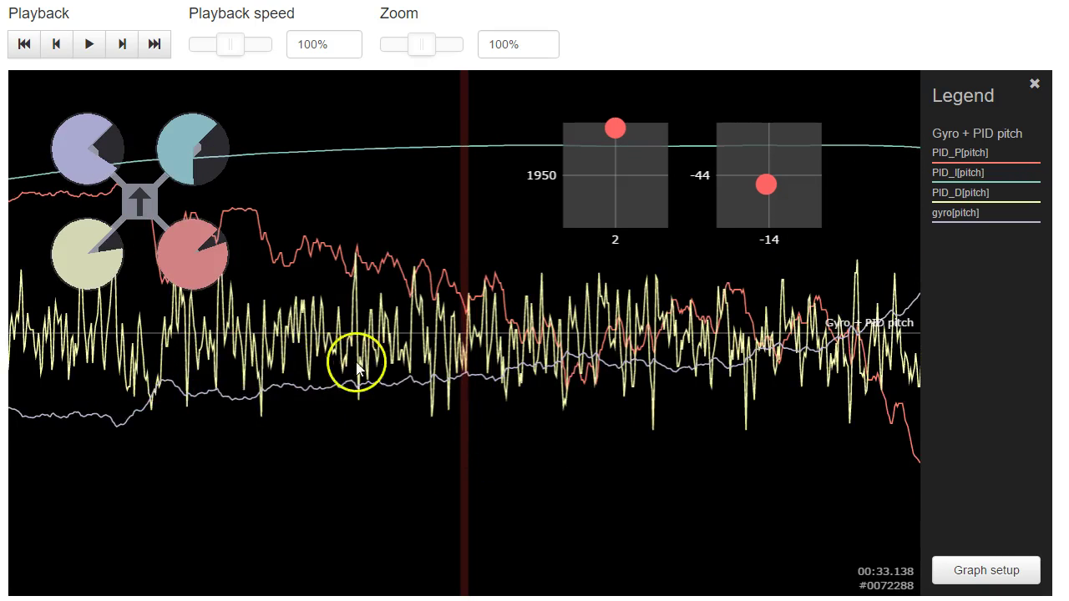
left_click_drag(589, 381, 785, 405)
left_click_drag(640, 354, 515, 379)
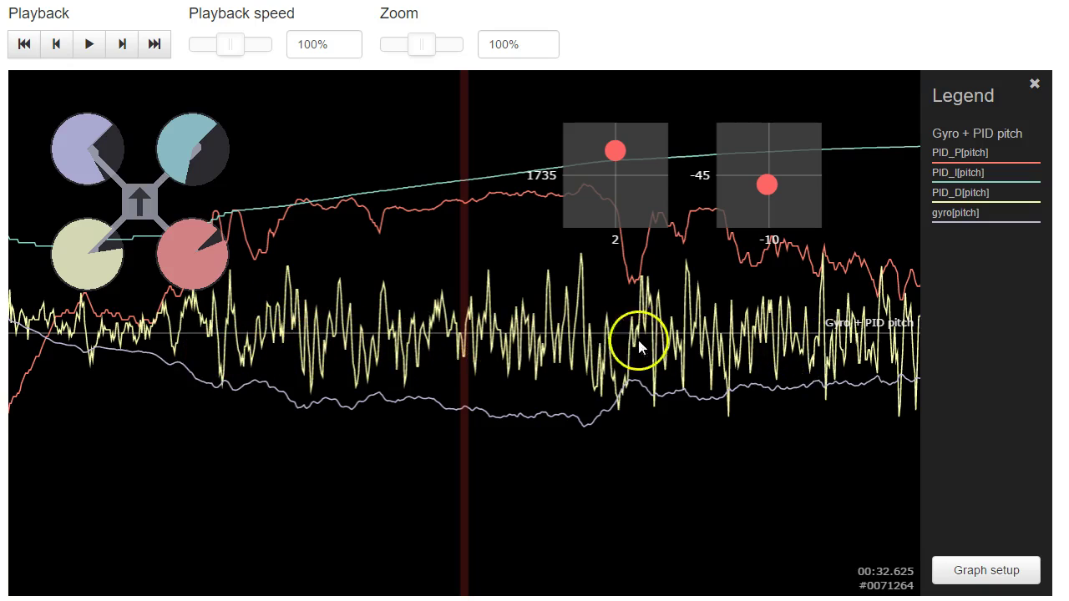
left_click_drag(783, 363, 329, 385)
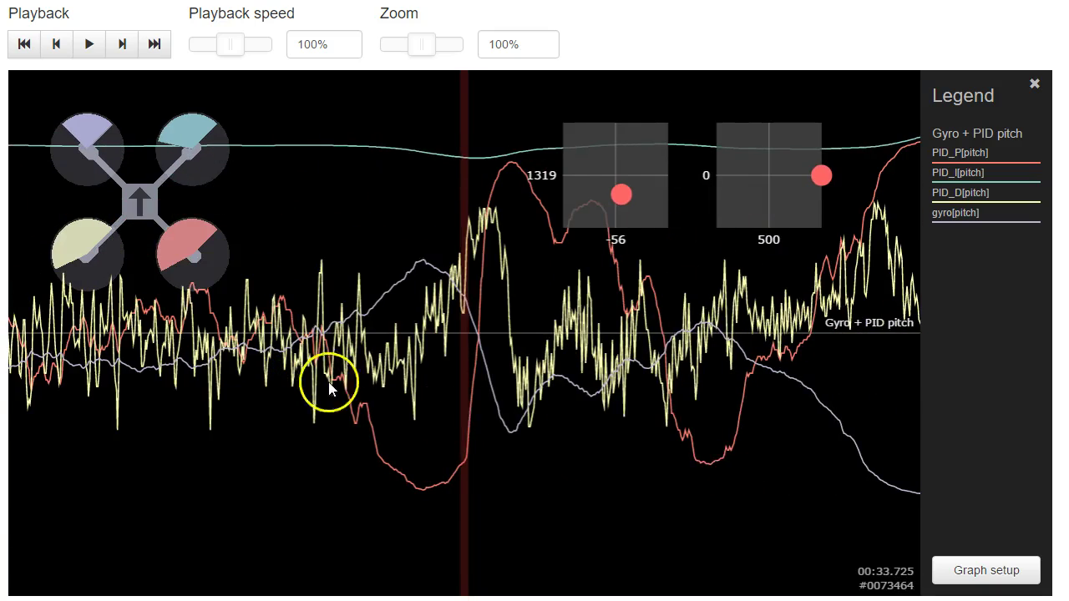
- Replace the pitch graph with the preset Gyro + PID roll graph, save, and inspect the roll traces around 35 seconds
left_click(981, 558)
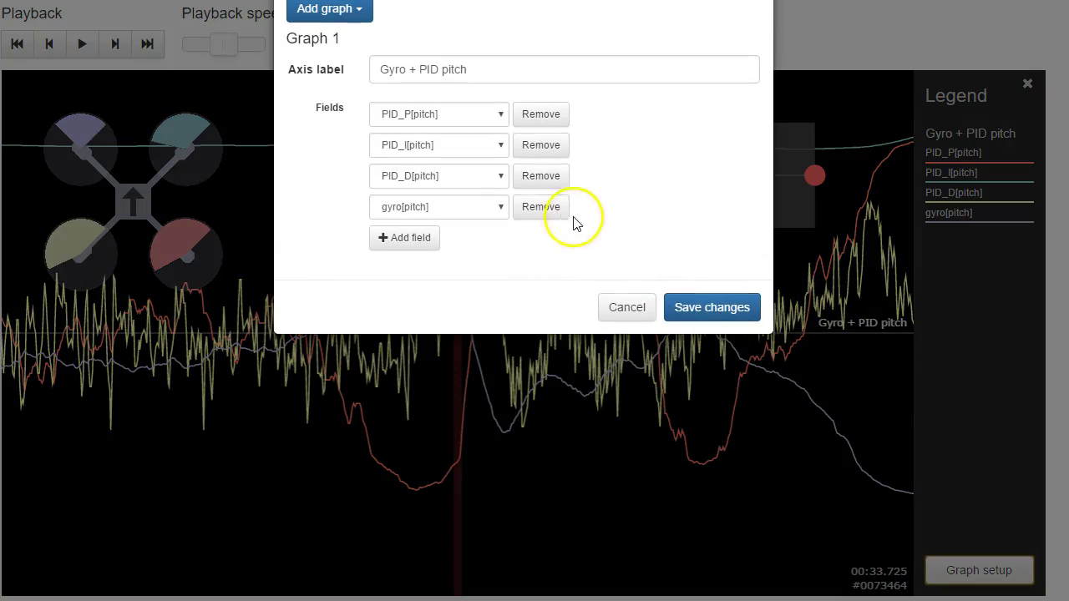
left_click(534, 114)
left_click(534, 114)
left_click(534, 114)
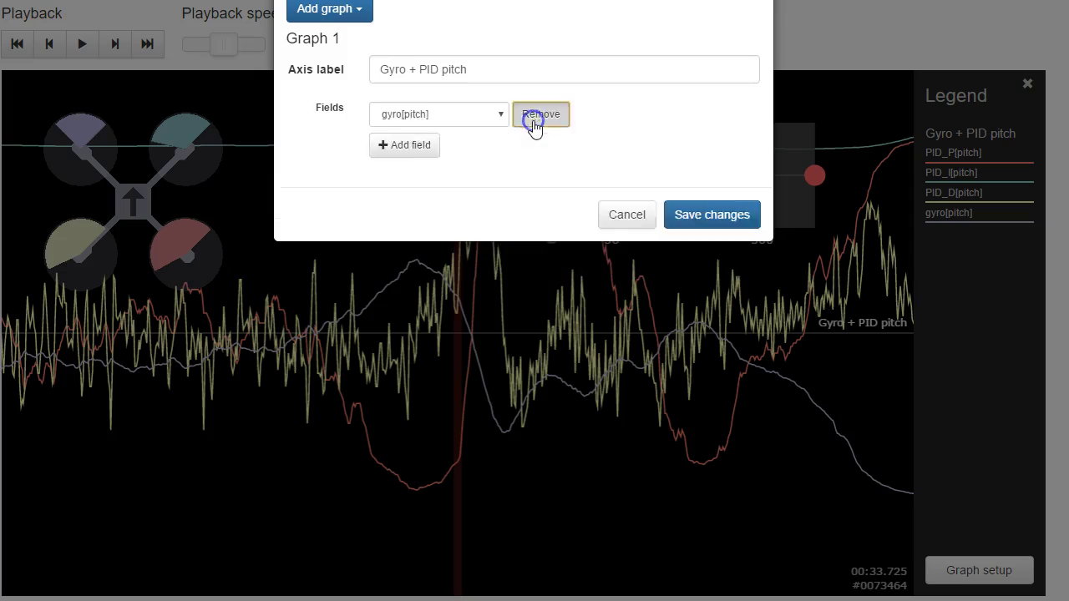
left_click(534, 114)
left_click(330, 9)
left_click(344, 140)
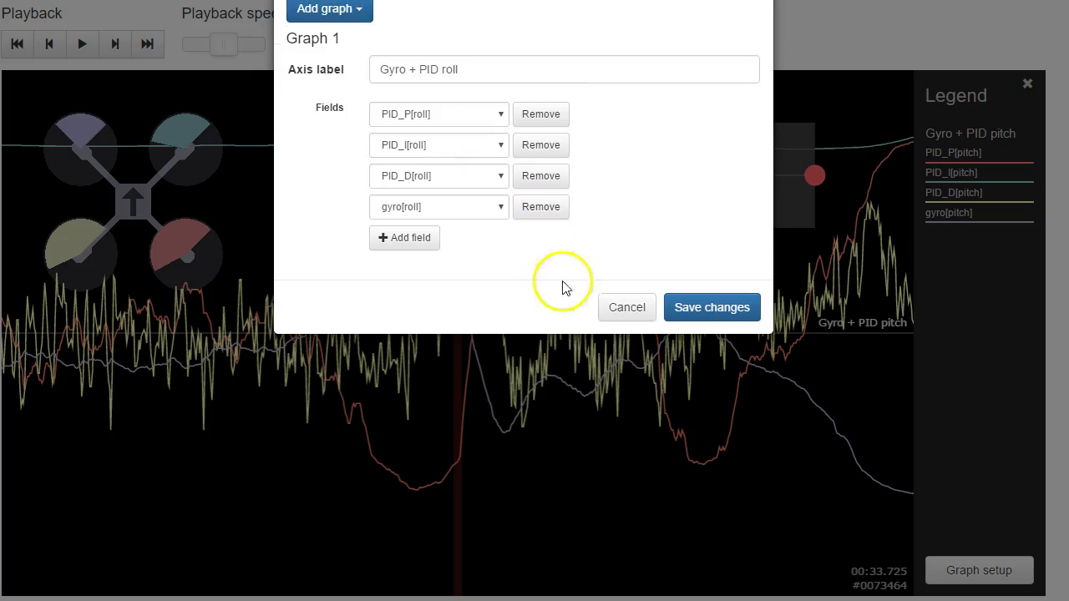
left_click(699, 315)
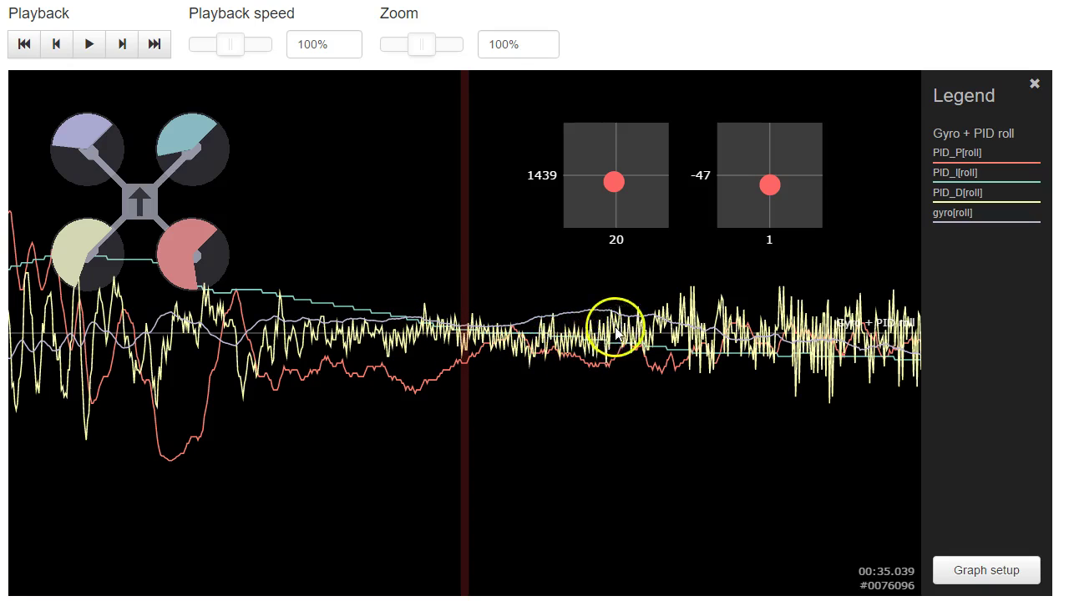
left_click_drag(753, 353, 469, 368)
- Remove all roll fields, add the preset Gyro + PID pitch graph in their place, and save the changes
left_click(977, 576)
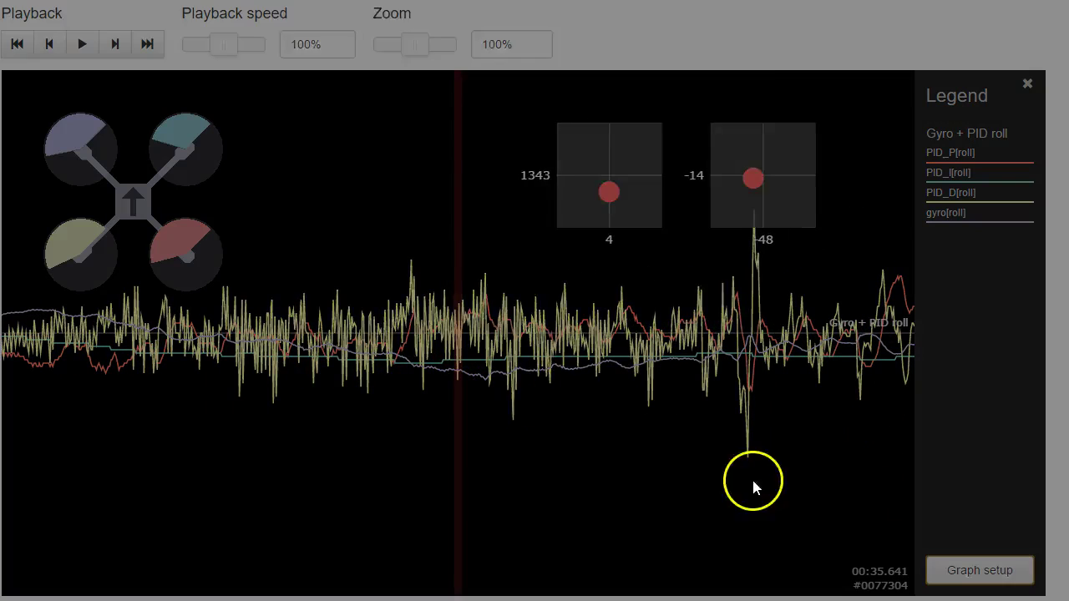
left_click(518, 115)
left_click(518, 115)
left_click(517, 115)
left_click(518, 115)
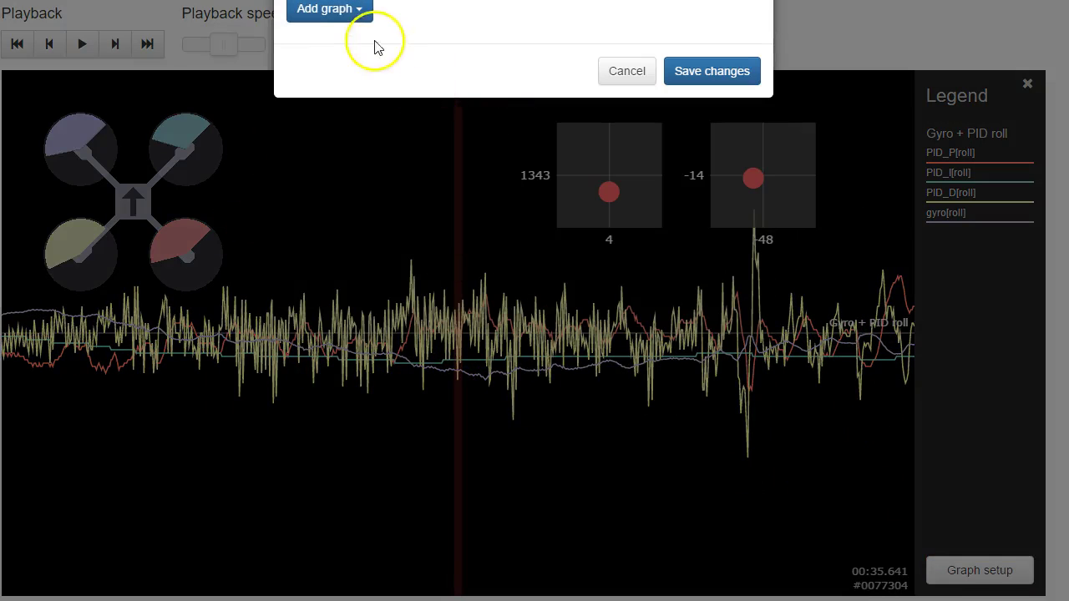
left_click(355, 10)
left_click(345, 167)
left_click(703, 311)
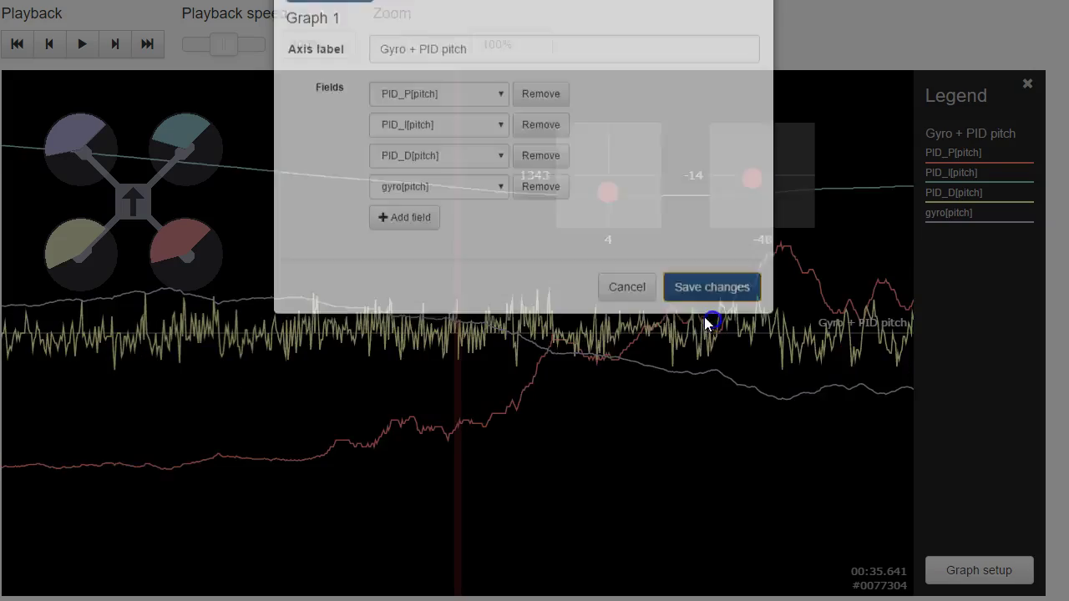
- Re-examine the pitch P and D traces from about 32.6 to 33.8 seconds against throttle and motor output
left_click_drag(139, 460, 773, 429)
left_click_drag(309, 409, 746, 399)
left_click_drag(537, 446, 573, 462)
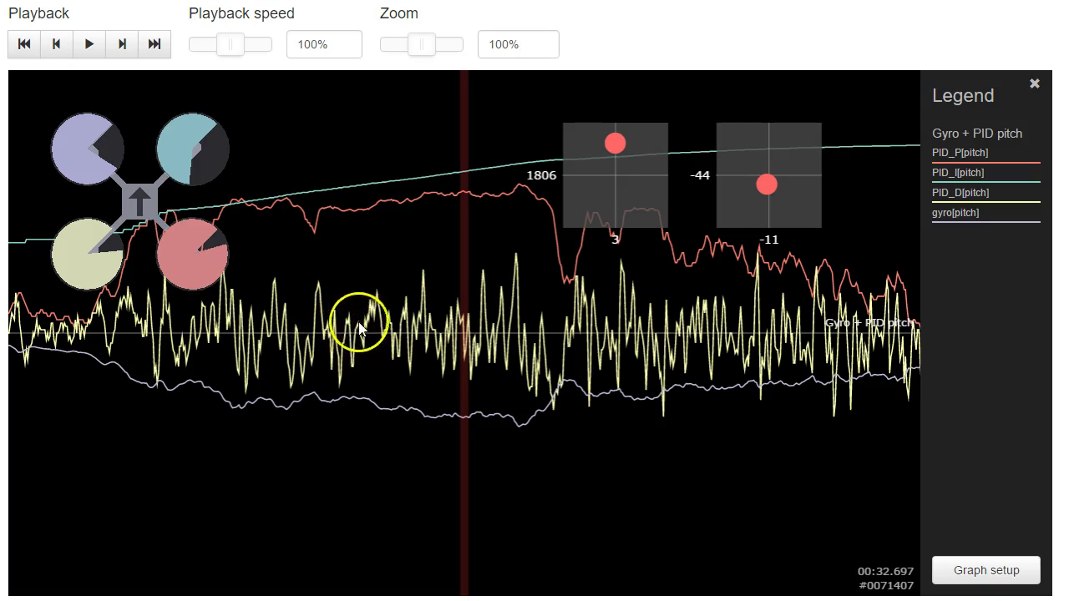
left_click_drag(534, 384, 557, 524)
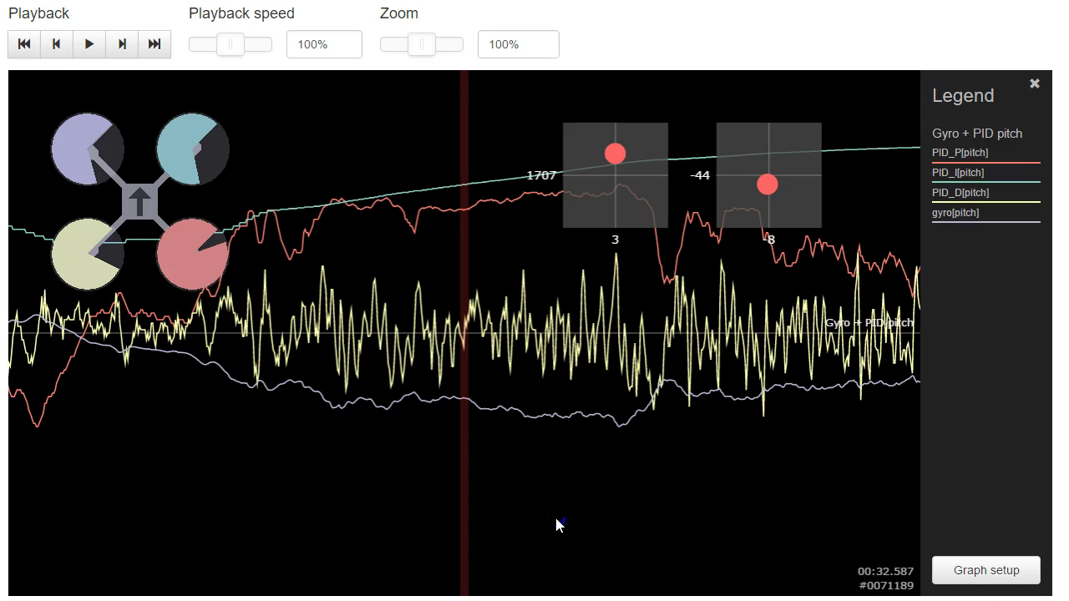
left_click_drag(557, 523, 530, 527)
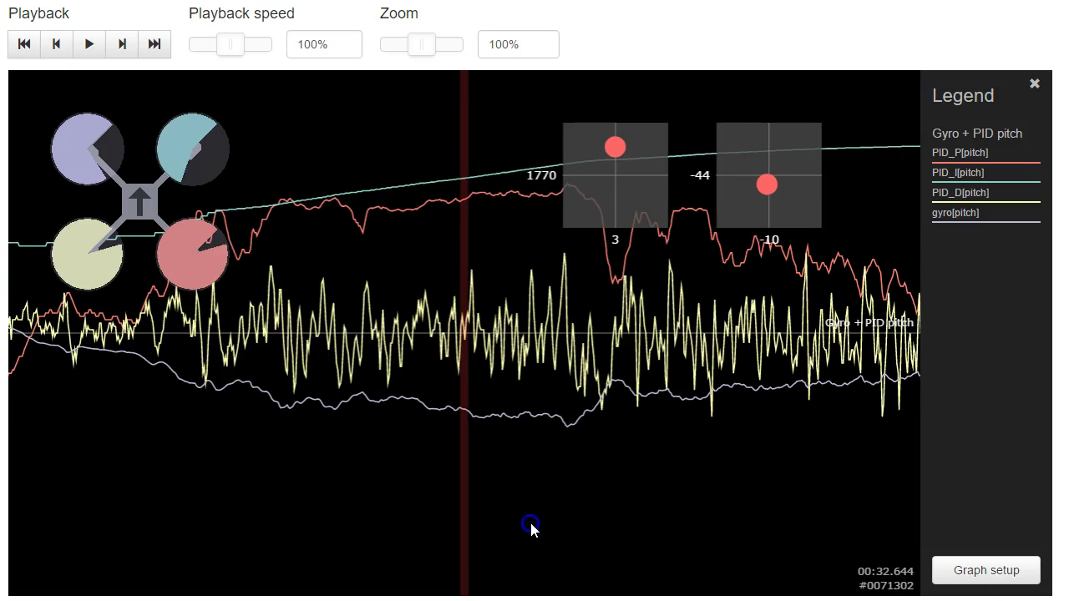
left_click_drag(685, 370, 96, 548)
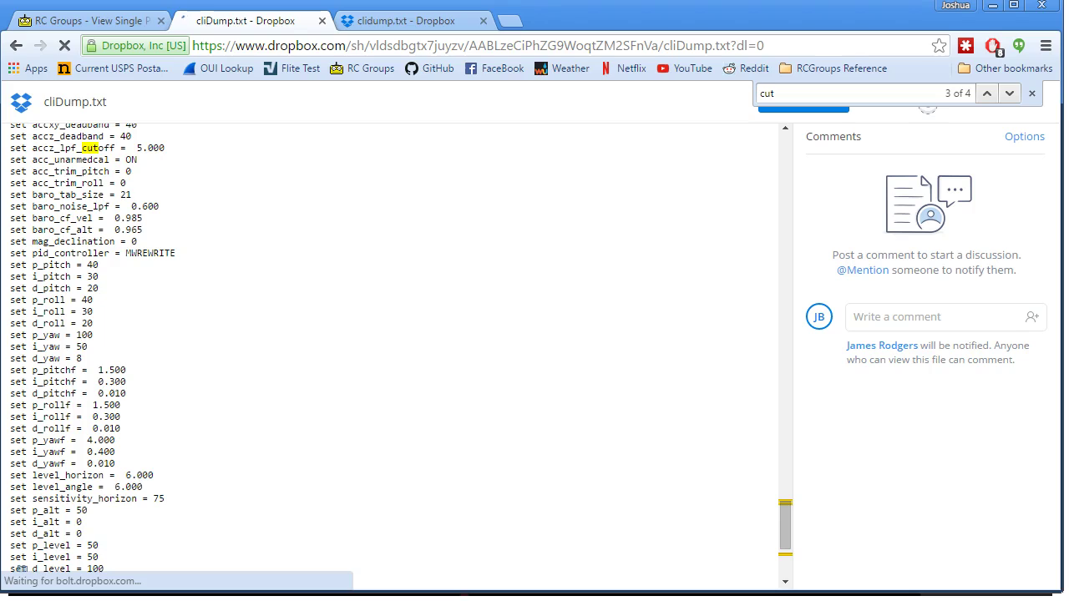
- In the browser, open the thread "Mini quad PID tuning from start to finish" from the RC Groups subscribed threads in a new tab
middle_click(364, 68)
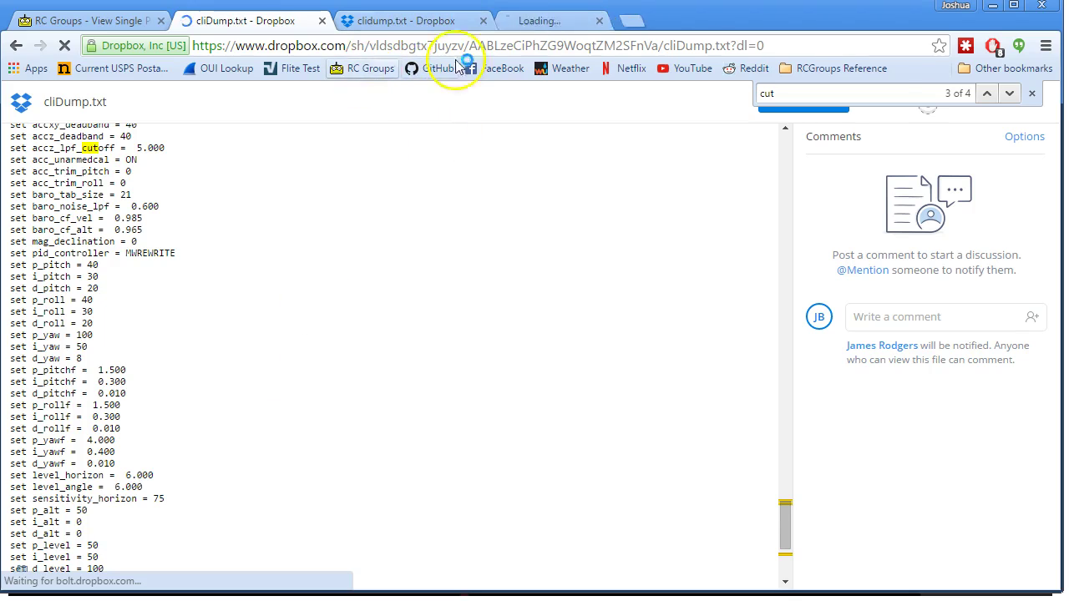
left_click(566, 23)
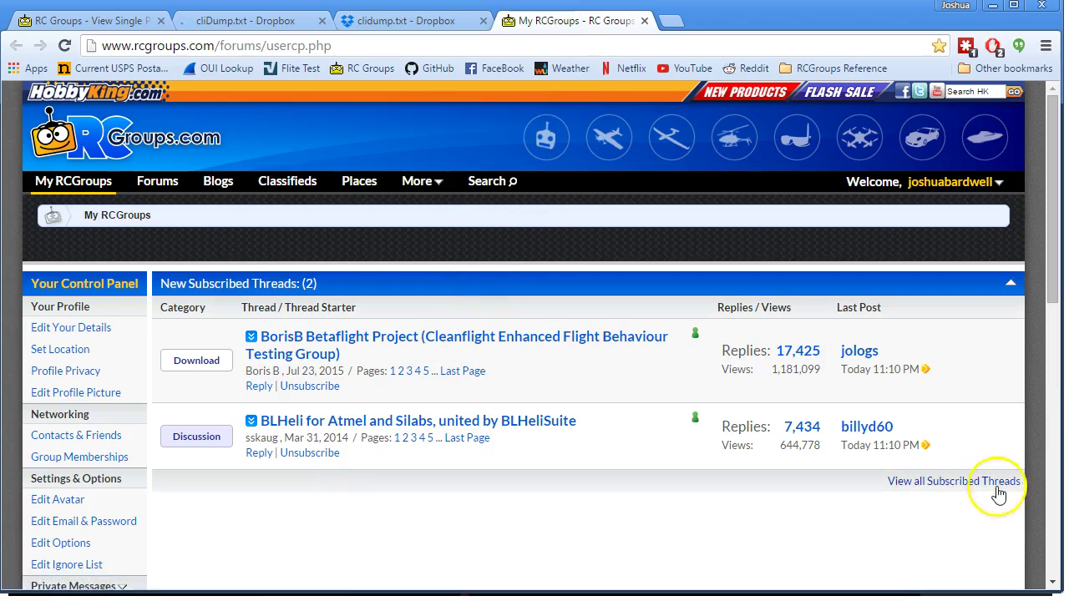
left_click(956, 493)
scroll(659, 489, "down", 6)
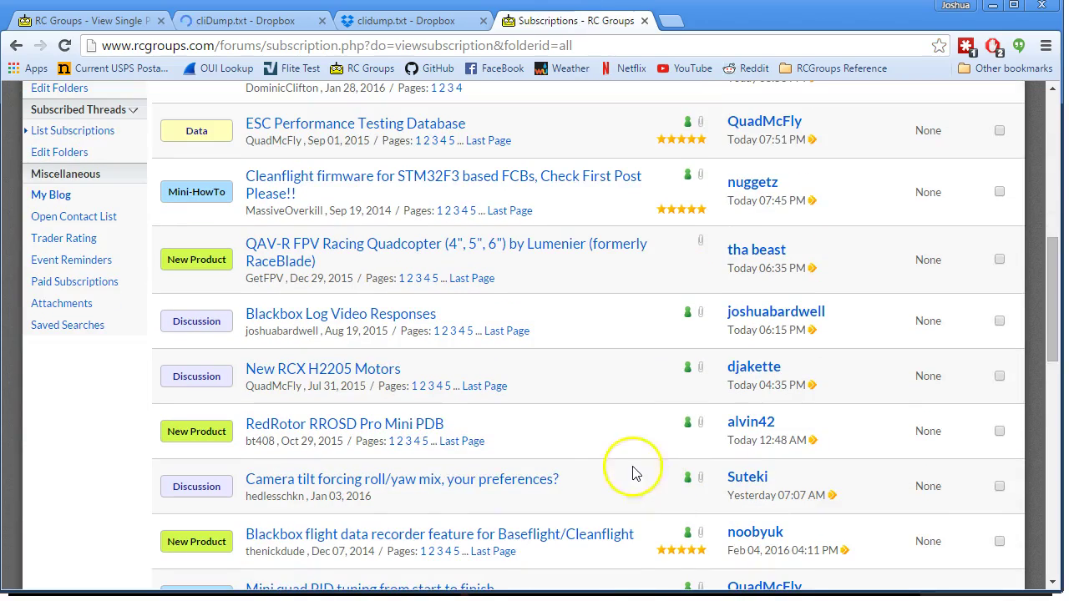
left_click(364, 316)
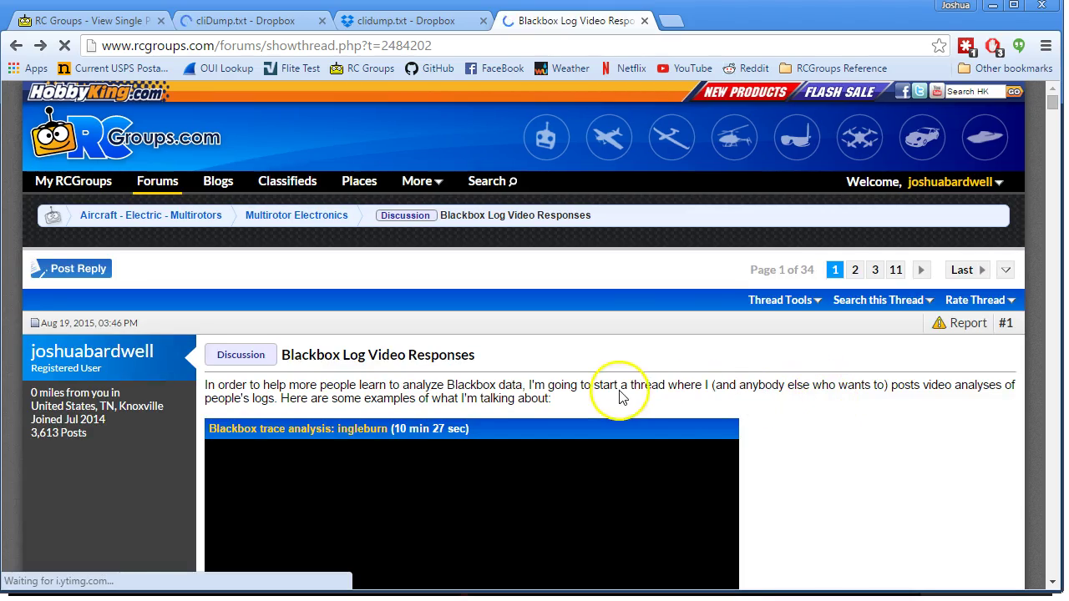
key("alt+Left")
scroll(428, 393, "down", 2)
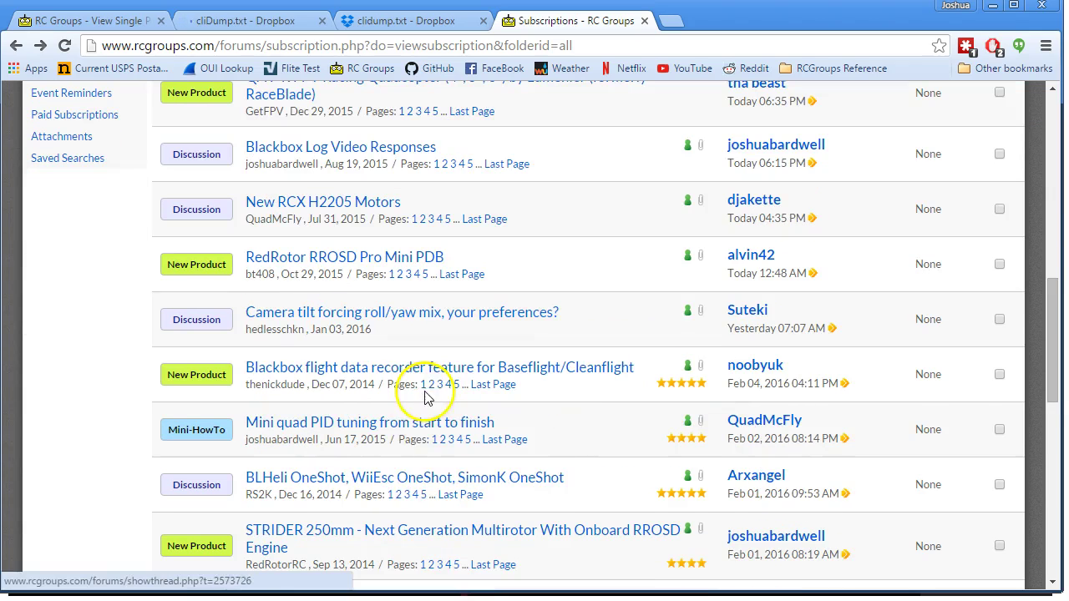
left_click(407, 424)
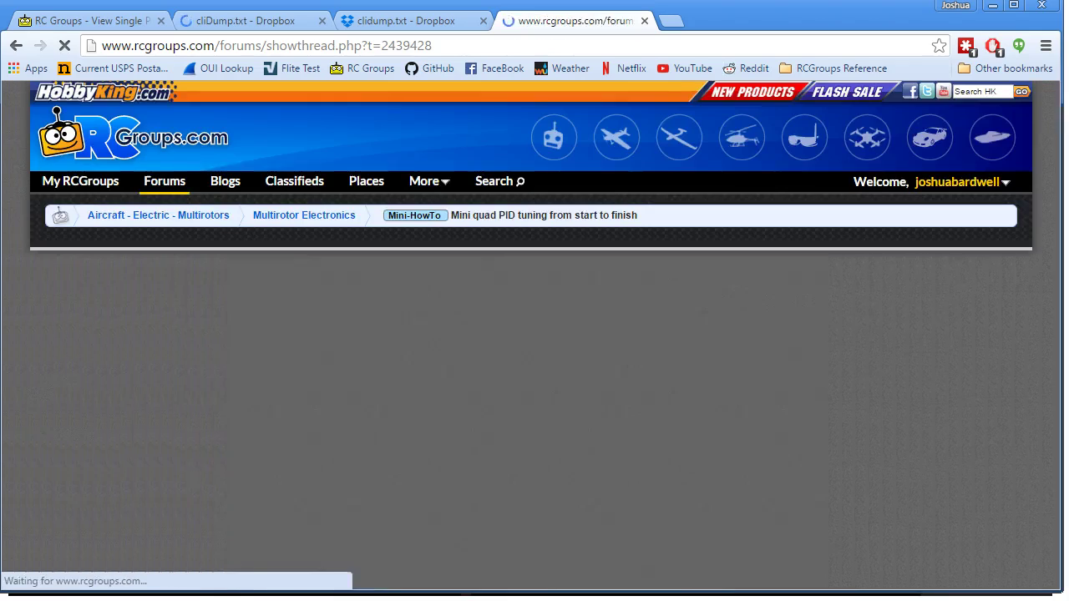
scroll(835, 501, "down", 2)
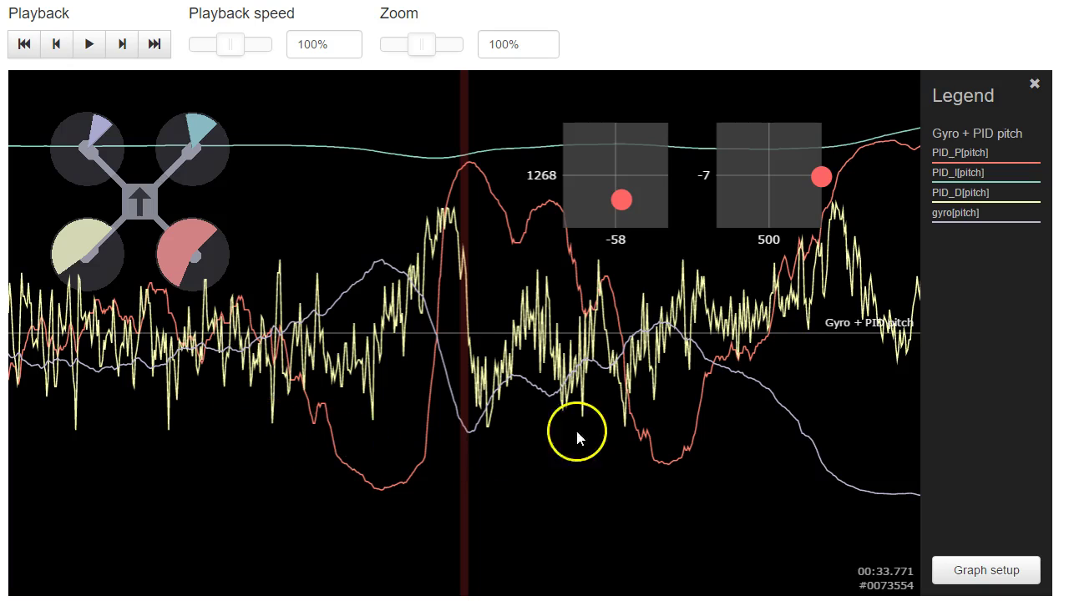
- Back in Blackbox Explorer, scan the pitch P, I, D and gyro traces backwards from about 33.8 to 29.5 seconds
left_click_drag(575, 427, 375, 450)
left_click_drag(701, 489, 1068, 528)
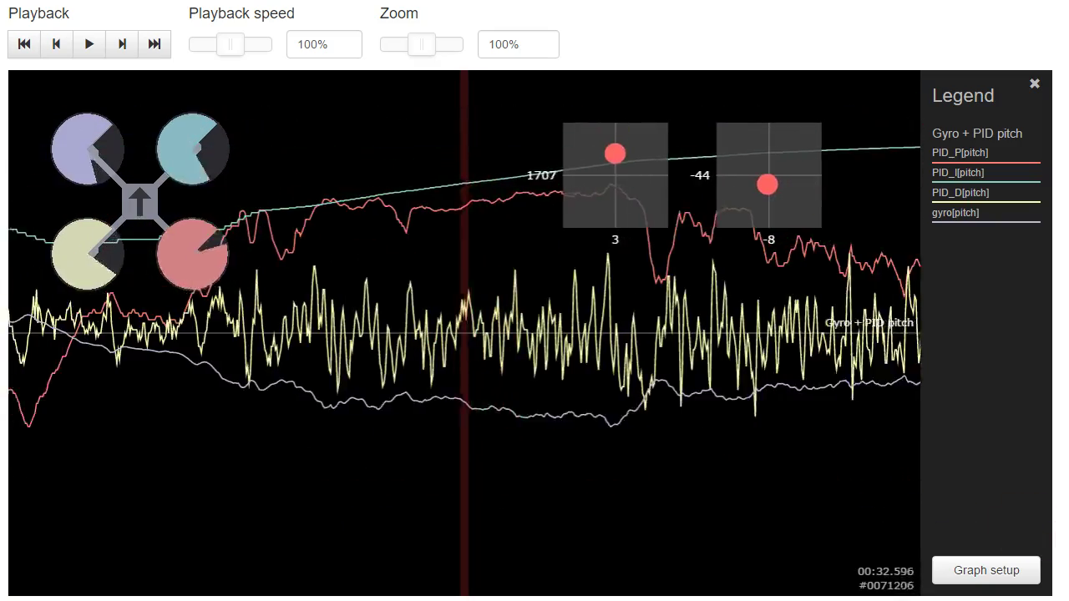
left_click_drag(680, 554, 849, 549)
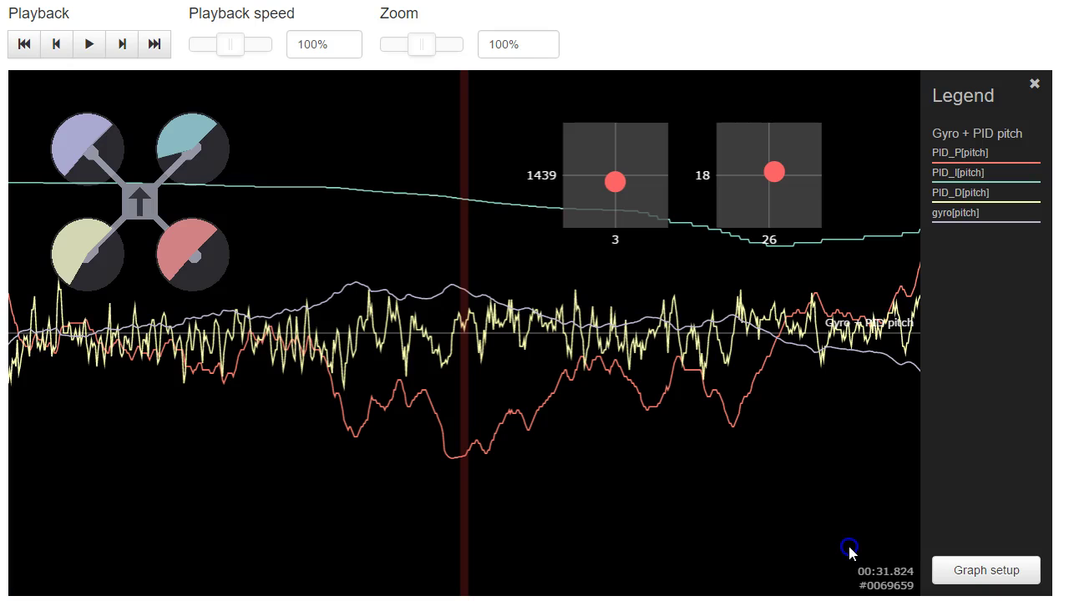
left_click_drag(562, 529, 910, 489)
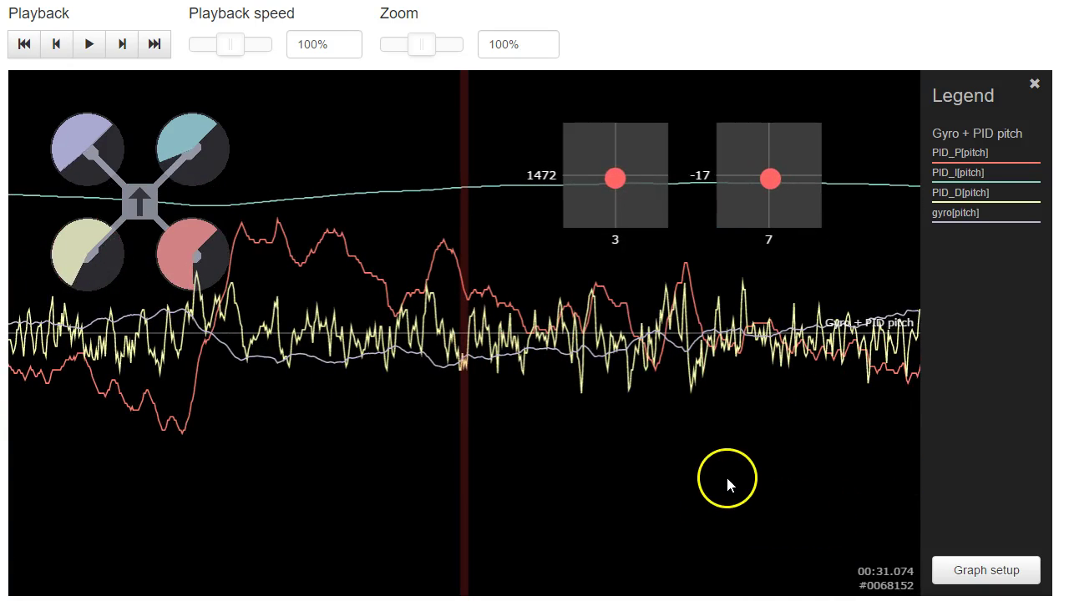
left_click_drag(671, 495, 1068, 496)
left_click_drag(673, 458, 777, 457)
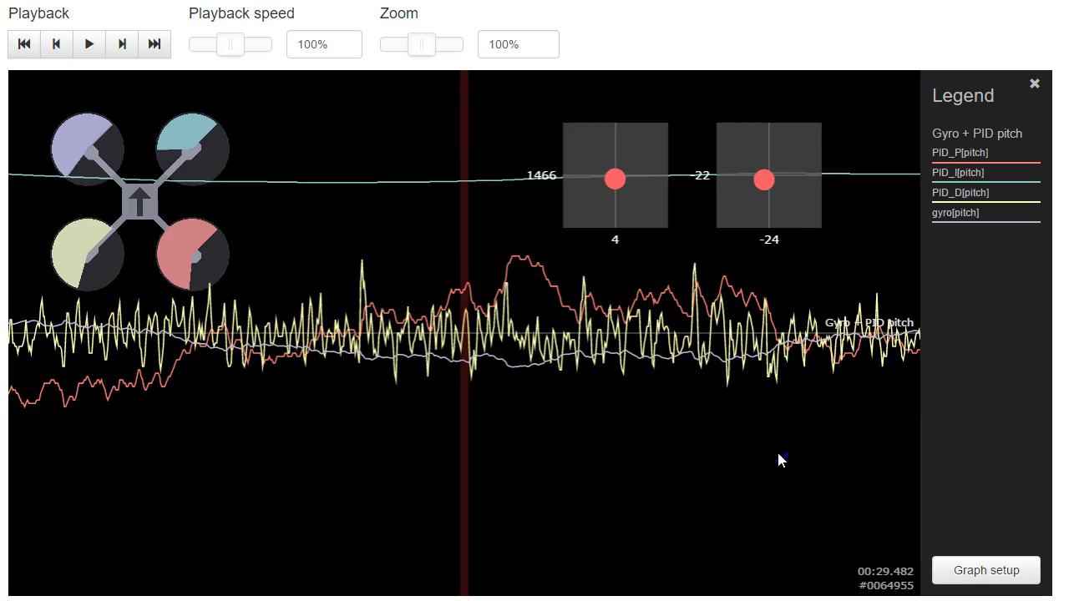
- Examine the pitch P, I, D and gyro traces forward from about 29 to 47 seconds against throttle and motor output
left_click_drag(778, 457, 1068, 496)
left_click_drag(777, 482, 387, 470)
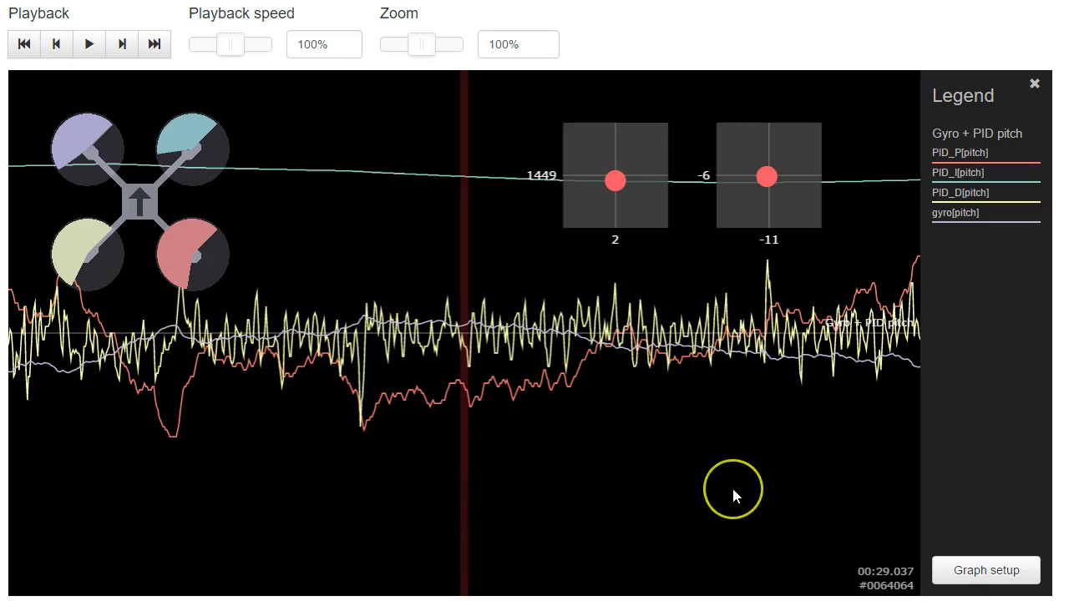
left_click_drag(726, 498, 344, 520)
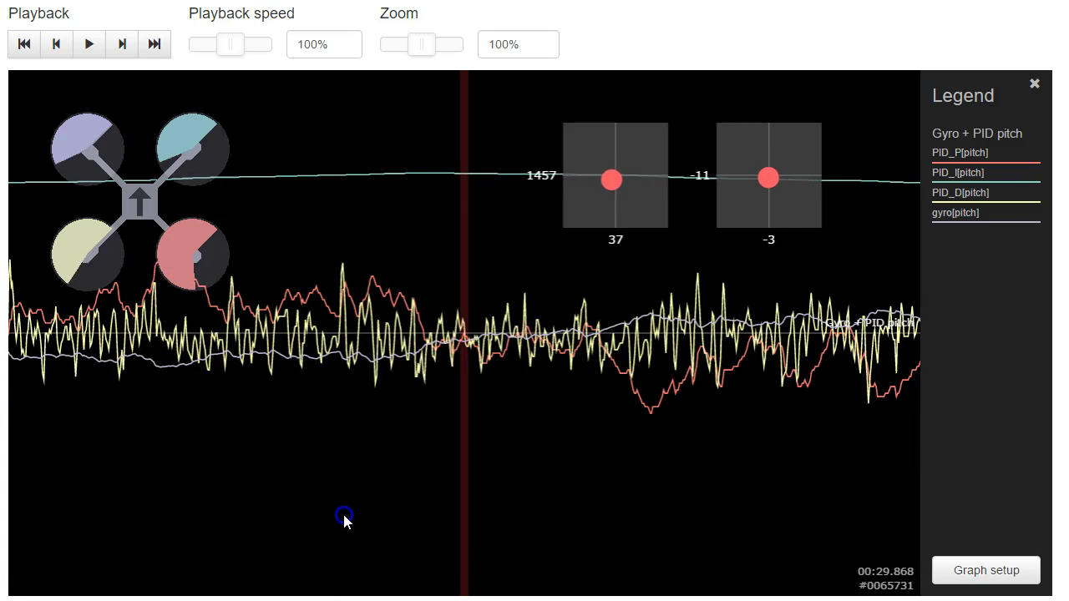
left_click_drag(534, 525, 291, 493)
left_click_drag(557, 502, 318, 511)
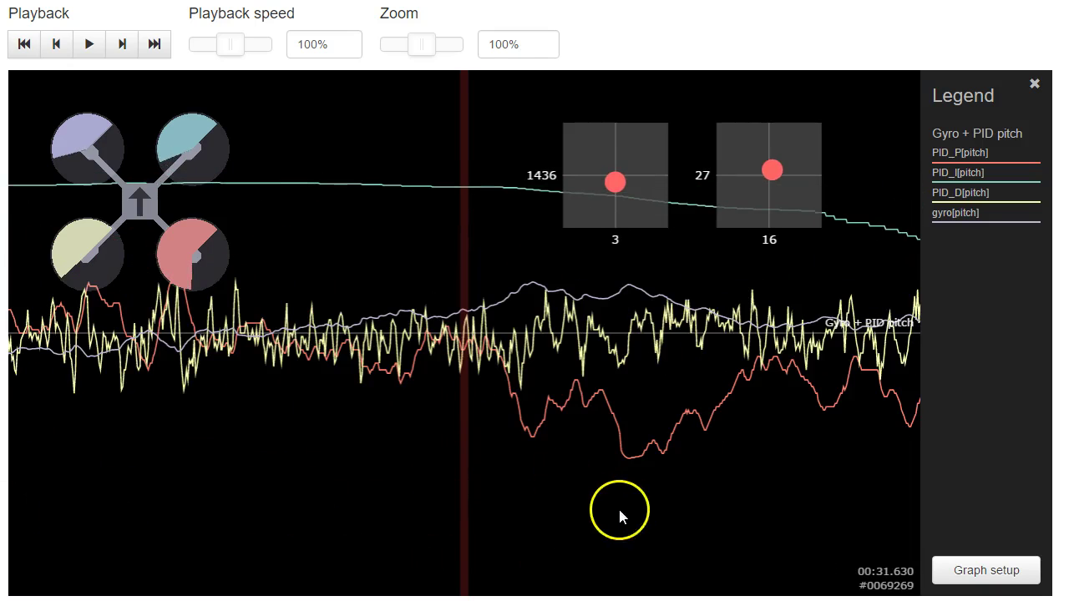
left_click_drag(607, 493, 78, 467)
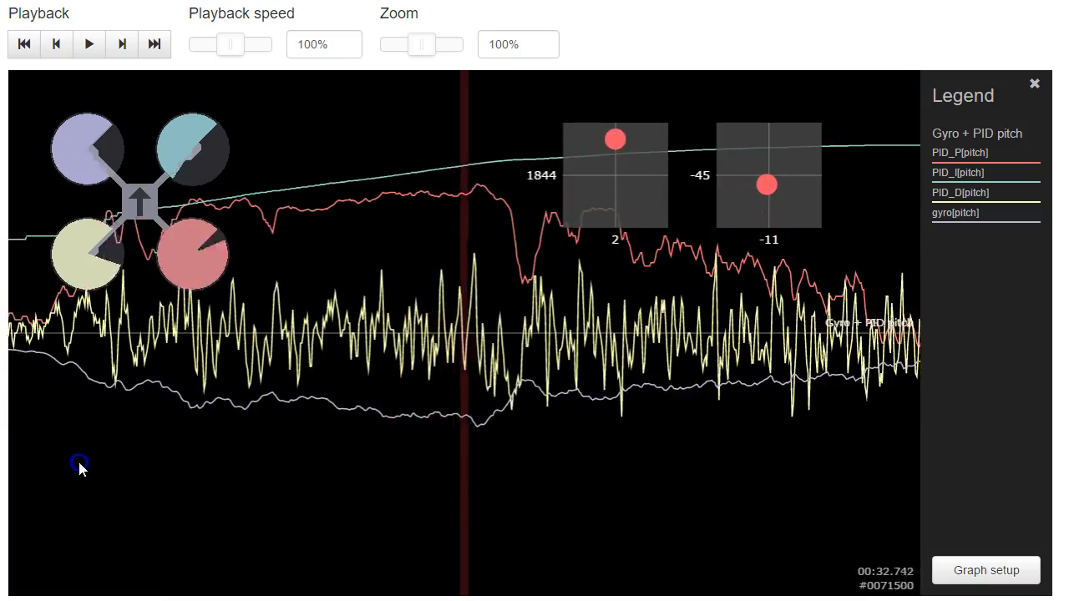
left_click_drag(536, 469, 504, 462)
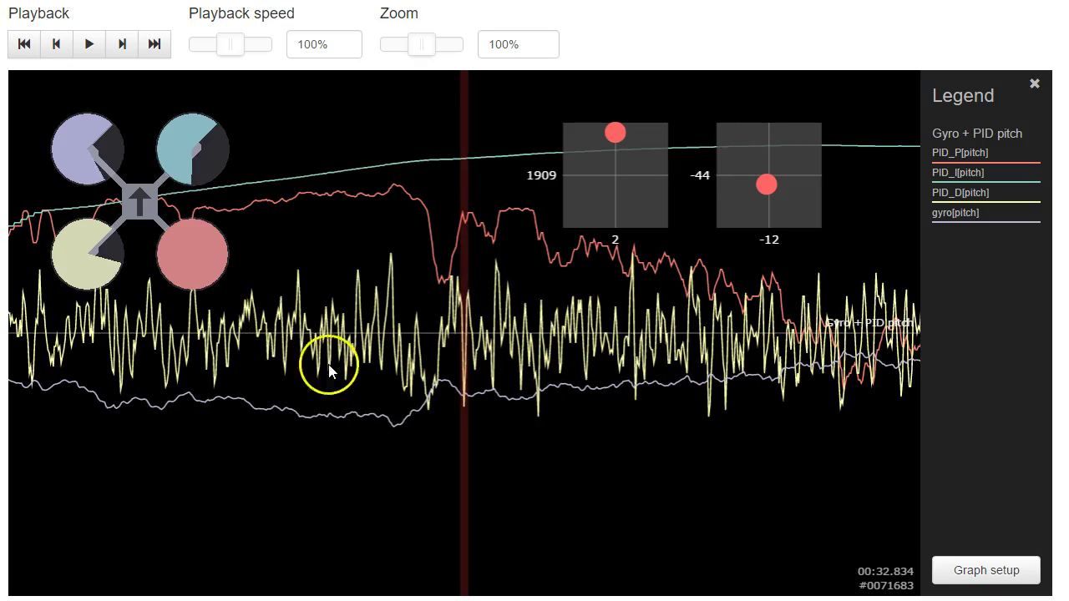
left_click_drag(752, 491, 403, 480)
left_click_drag(612, 519, 43, 475)
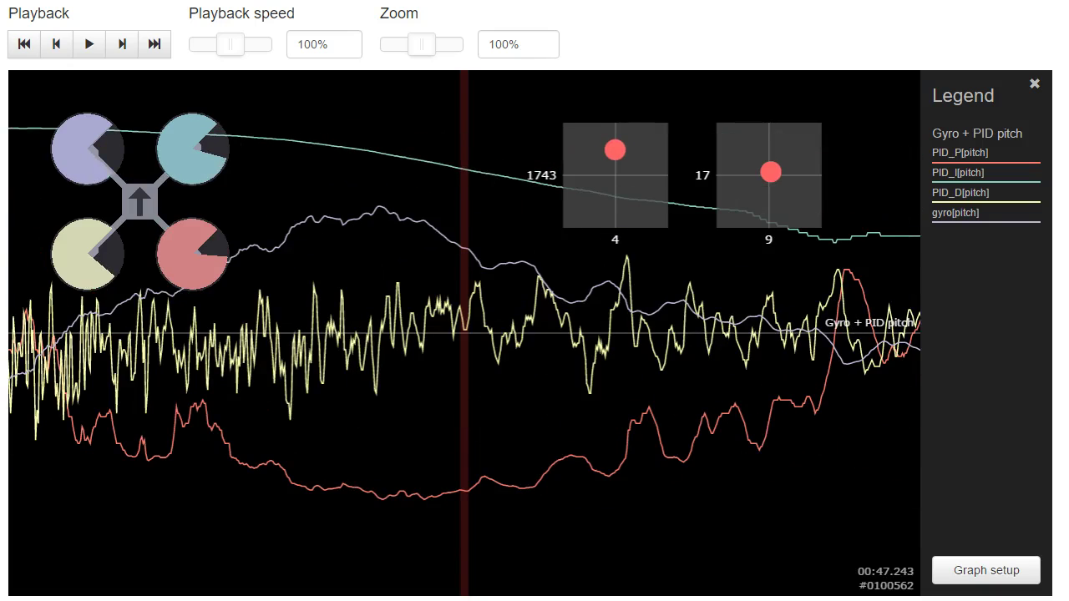
left_click(757, 480)
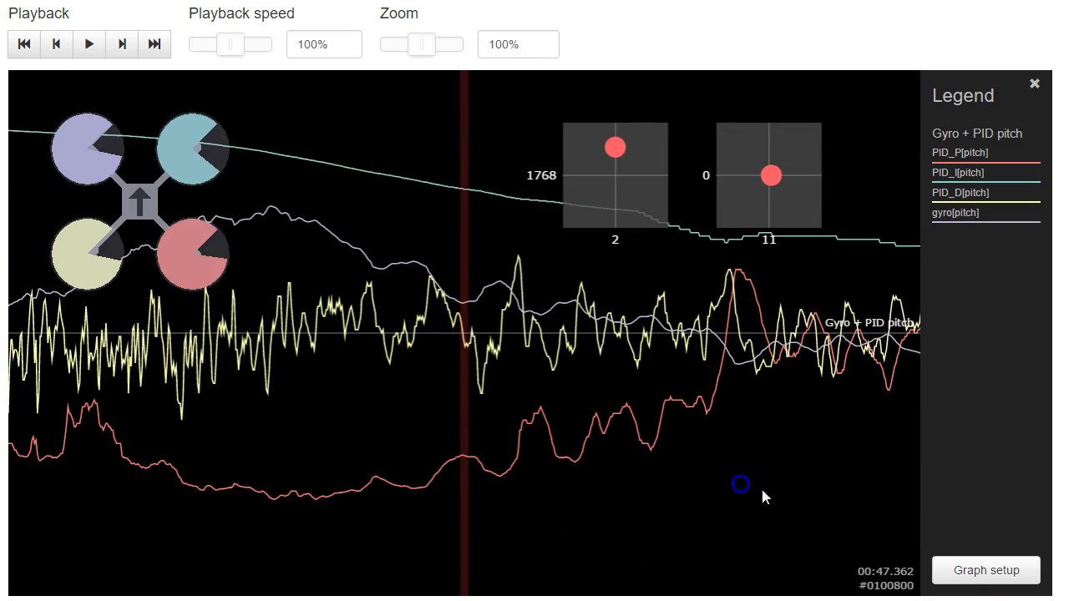
- Remove PID_I[pitch], PID_D[pitch] and gyro[pitch] from the graph, keeping only PID_P[pitch], and save the changes
left_click(993, 568)
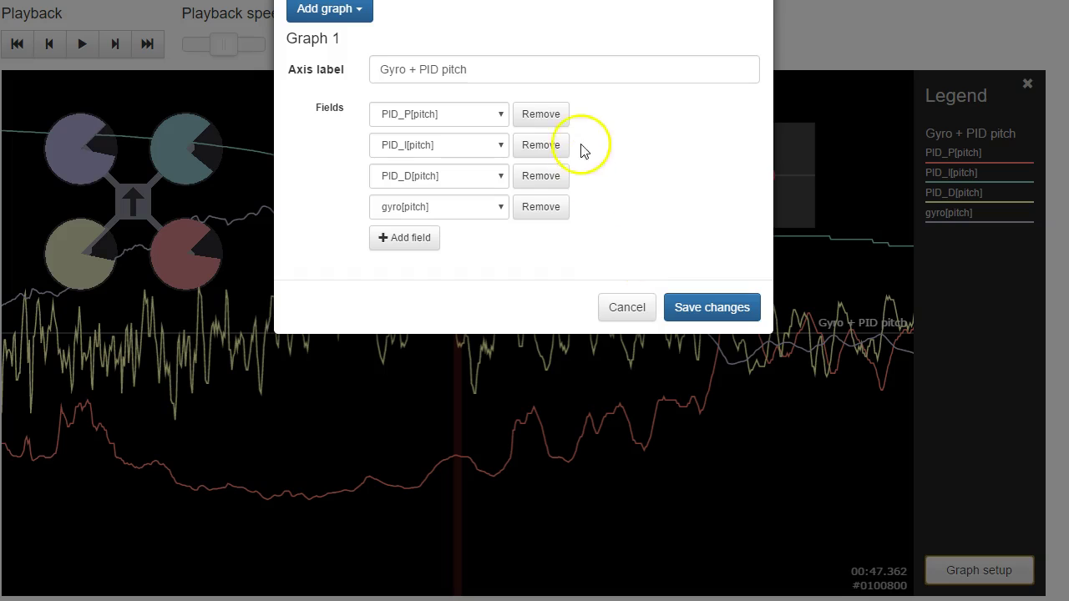
left_click(558, 145)
left_click(558, 146)
left_click(558, 145)
left_click(711, 238)
- Examine the oscillations of the pitch P trace between about 47.4 and 48.2 seconds against the stick positions
left_click(754, 440)
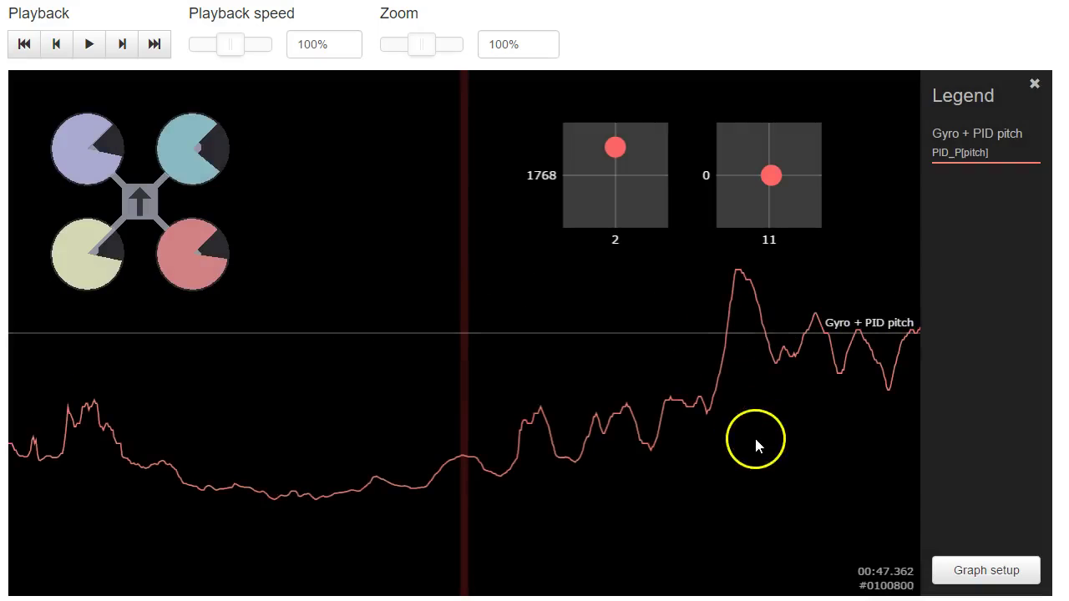
left_click_drag(477, 510, 478, 482)
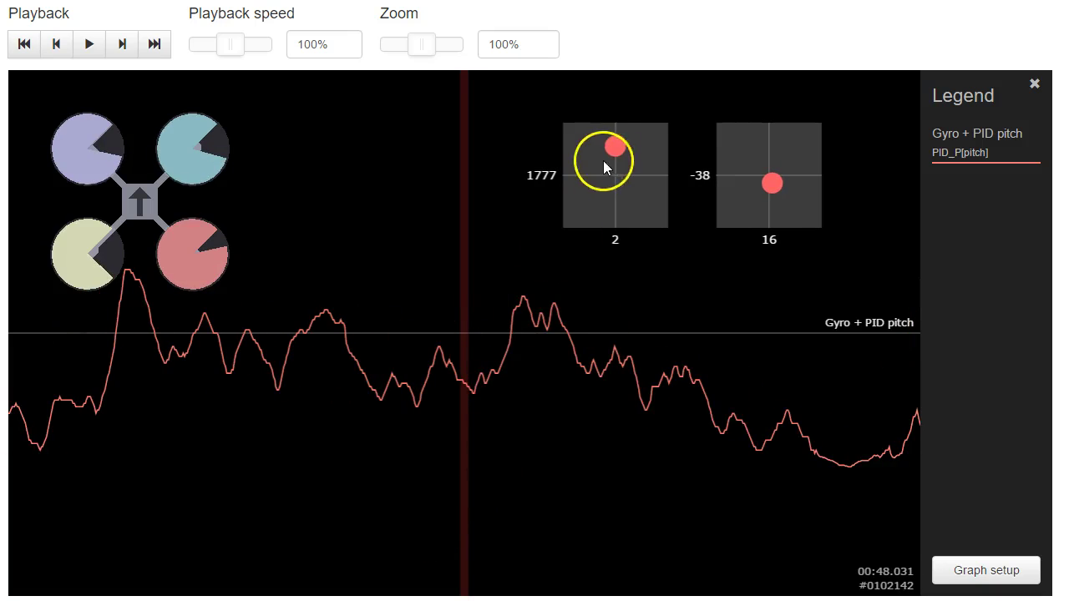
left_click_drag(543, 361, 482, 385)
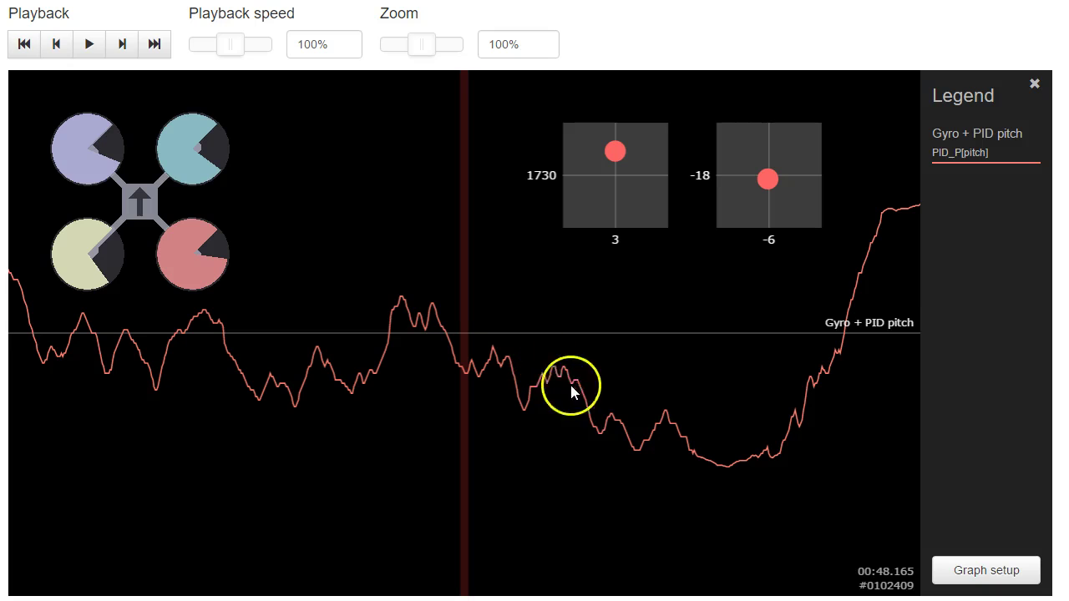
left_click_drag(692, 448, 801, 473)
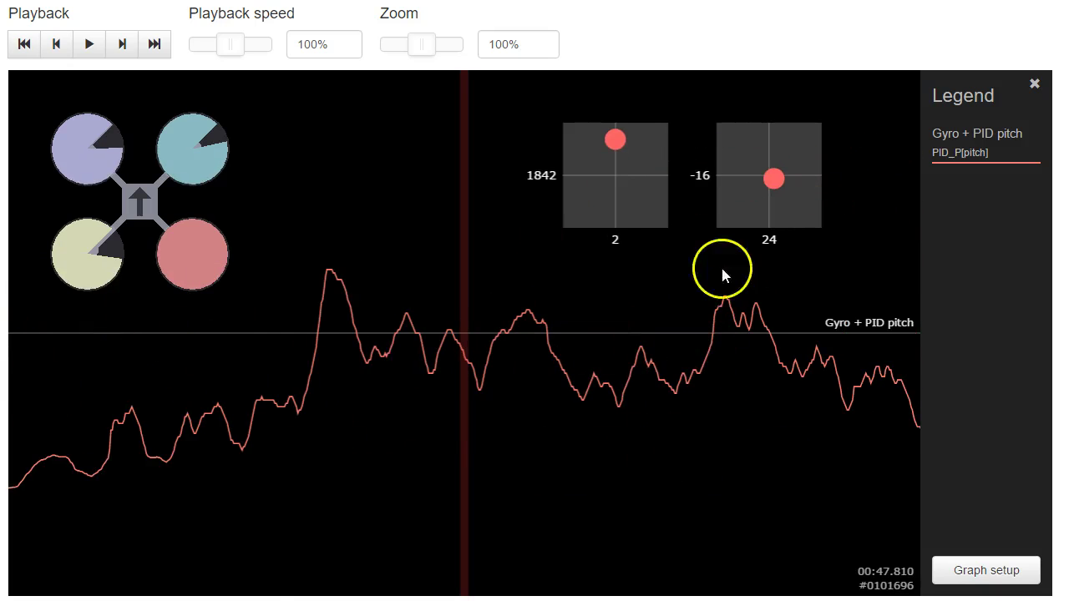
left_click_drag(792, 409, 479, 382)
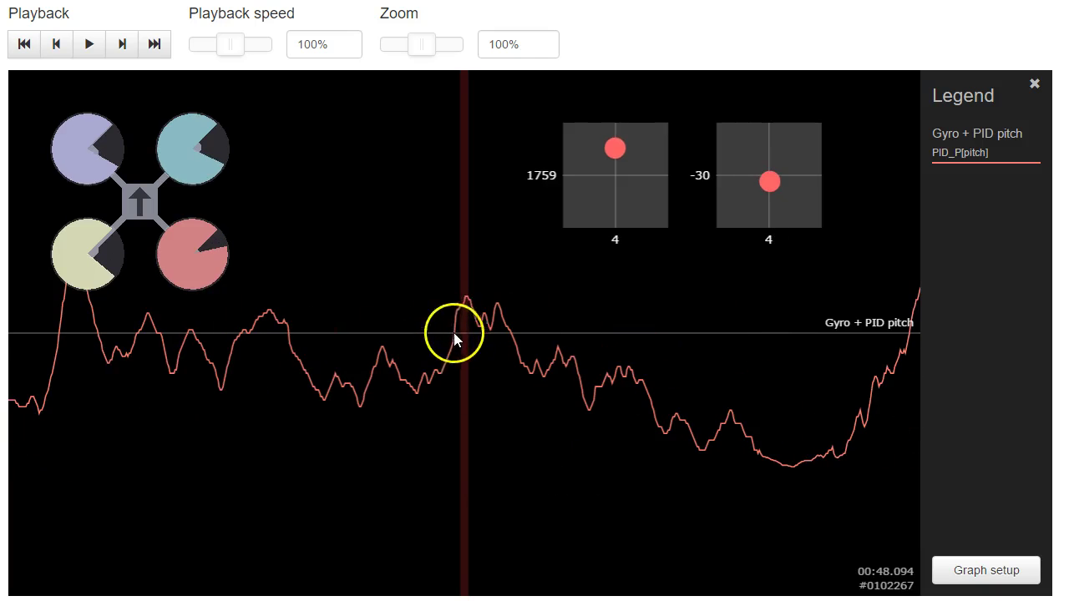
- Scan the pitch P trace forward from about 59.8 seconds to 1:11 for further oscillations
left_click(650, 209)
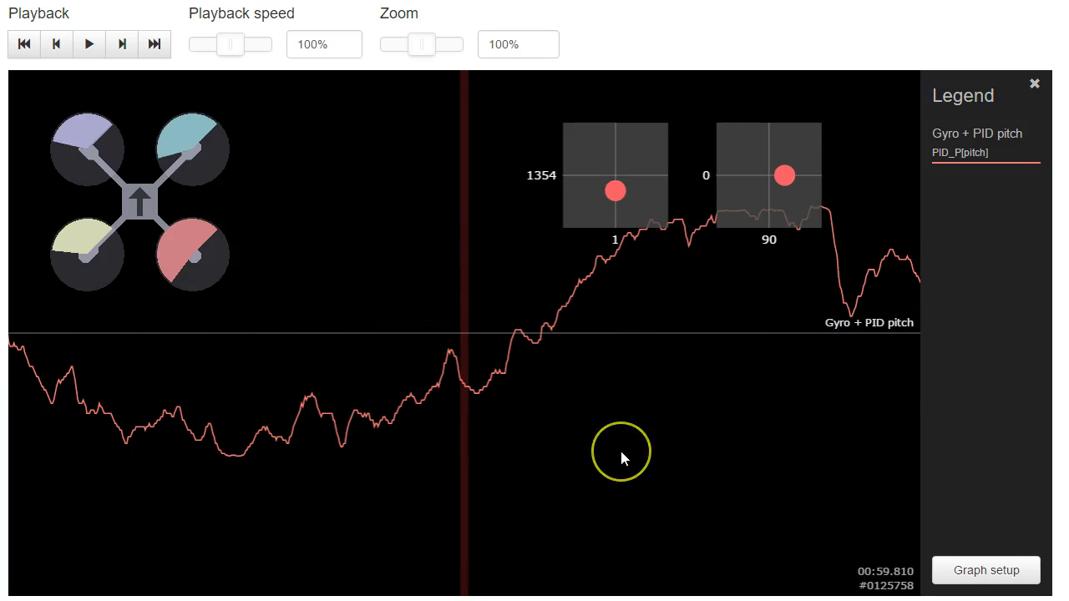
left_click_drag(621, 452, 325, 416)
left_click_drag(551, 427, 99, 429)
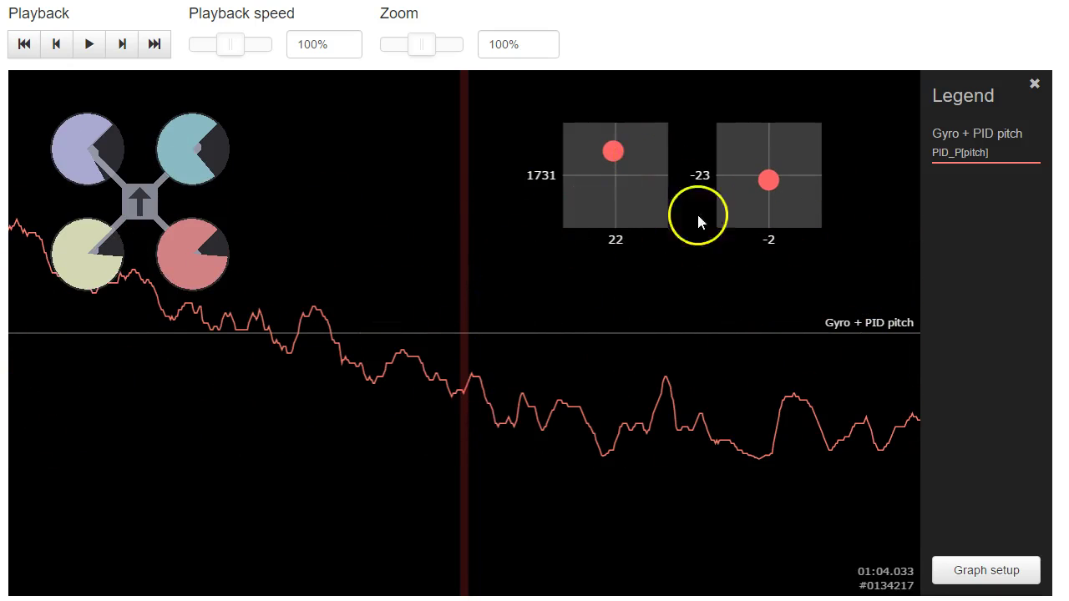
left_click_drag(698, 216, 301, 420)
left_click_drag(755, 417, 167, 413)
left_click_drag(521, 417, 4, 405)
left_click_drag(668, 418, 0, 409)
left_click_drag(611, 413, 0, 409)
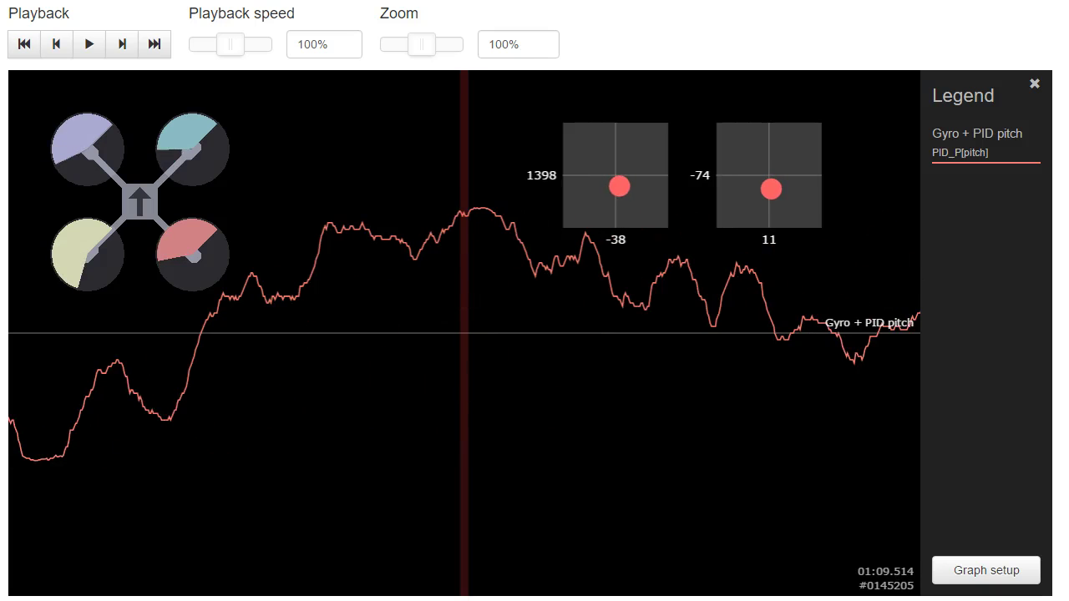
left_click_drag(434, 356, 0, 451)
- Remove the remaining pitch field, add the preset Gyro + PID yaw graph in its place, and save the changes
left_click(973, 573)
left_click(965, 571)
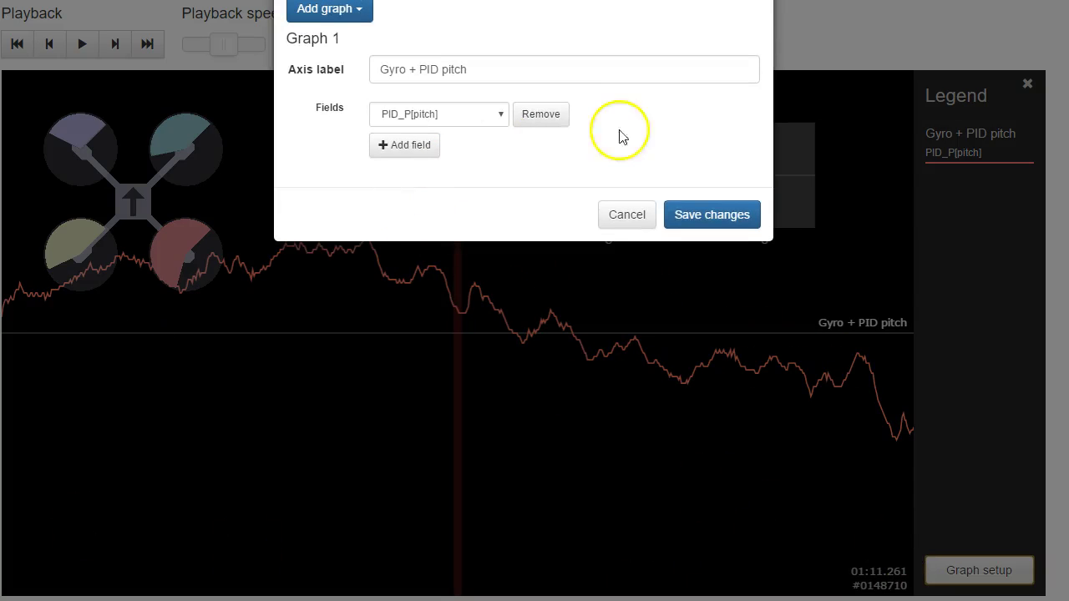
left_click(563, 118)
left_click(324, 20)
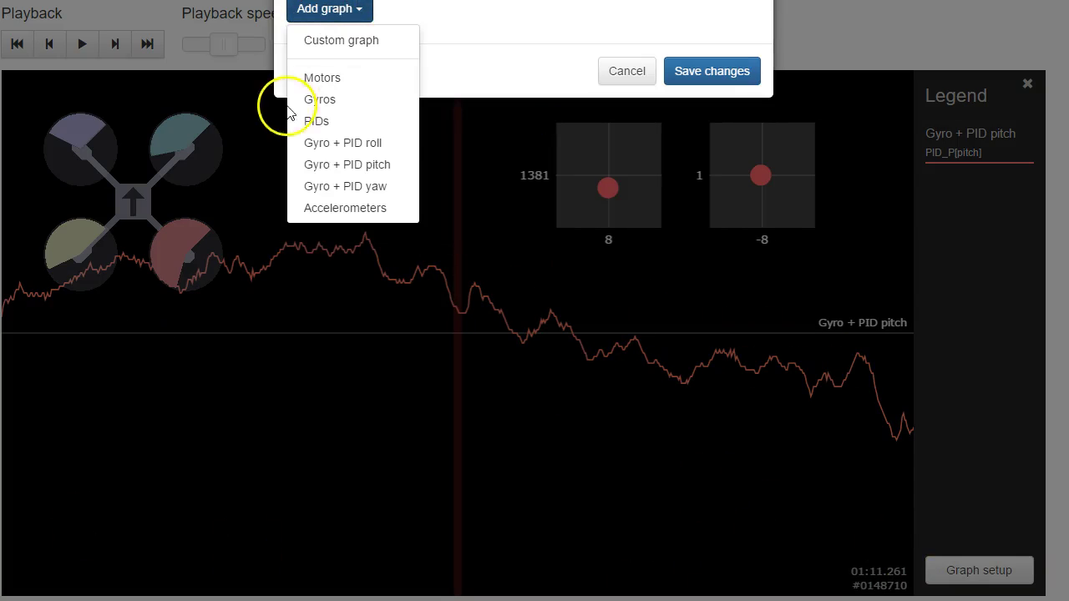
left_click(345, 186)
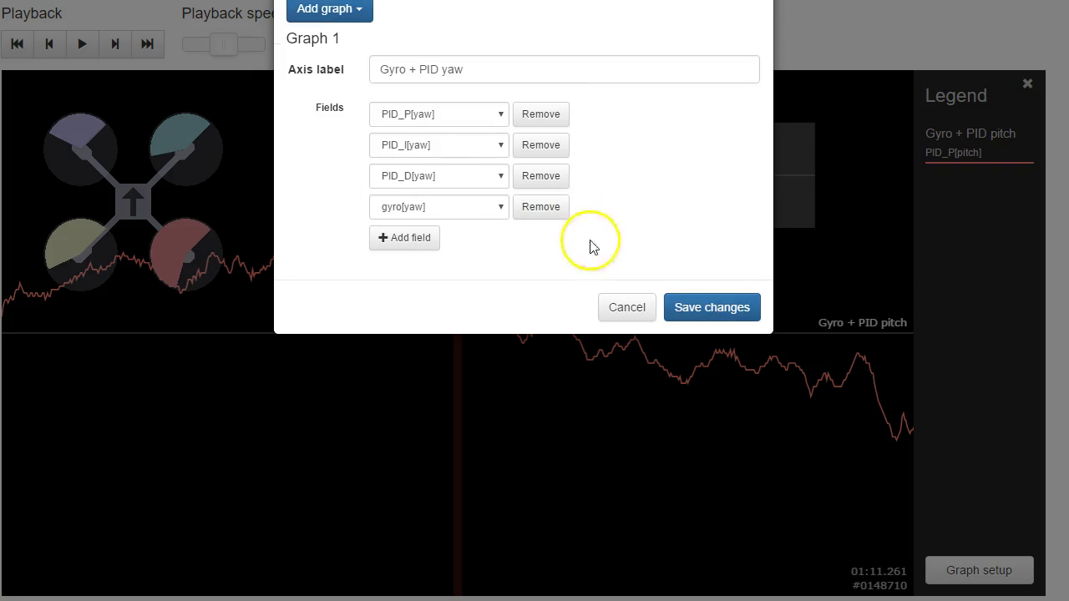
left_click(680, 306)
- Scan the yaw P, I, D and gyro traces backwards from about 1:11 to 59.9 seconds
left_click_drag(437, 459, 1068, 501)
left_click_drag(326, 458, 1068, 501)
left_click_drag(455, 487, 1068, 501)
left_click_drag(91, 525, 1068, 534)
left_click_drag(473, 470, 769, 482)
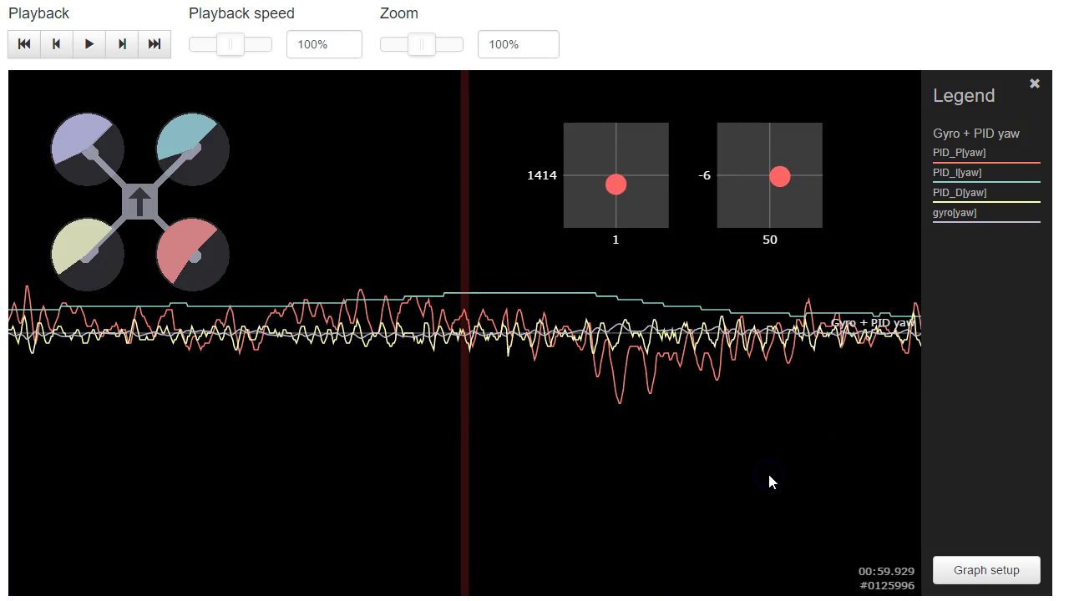
left_click(762, 487)
- Examine the yaw traces forward from about 1:00 to 1:08 against the yaw stick and motor output
left_click_drag(627, 467, 122, 442)
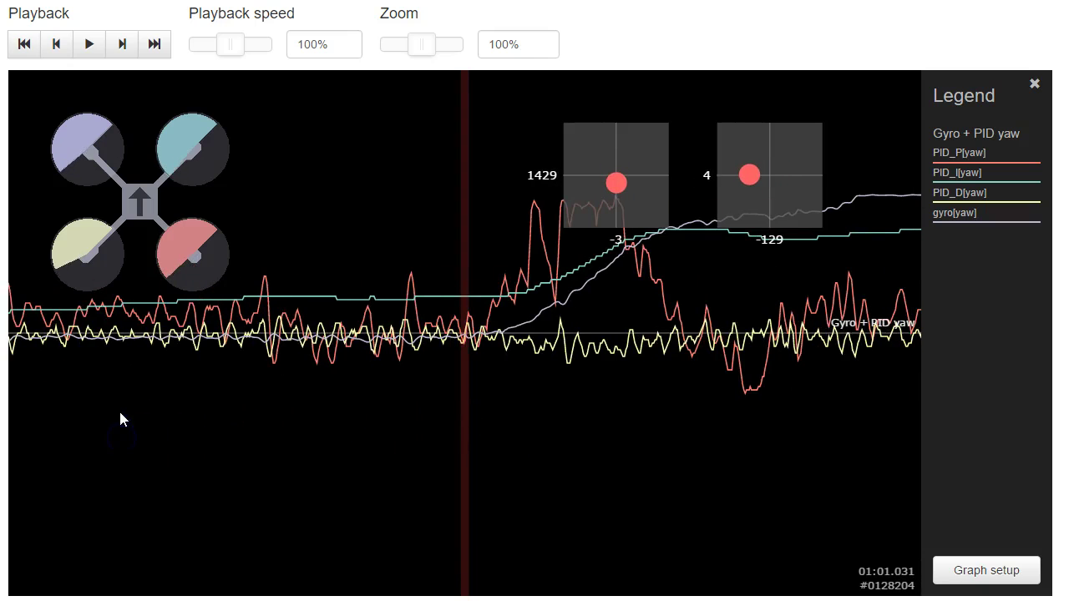
left_click_drag(423, 453, 478, 486)
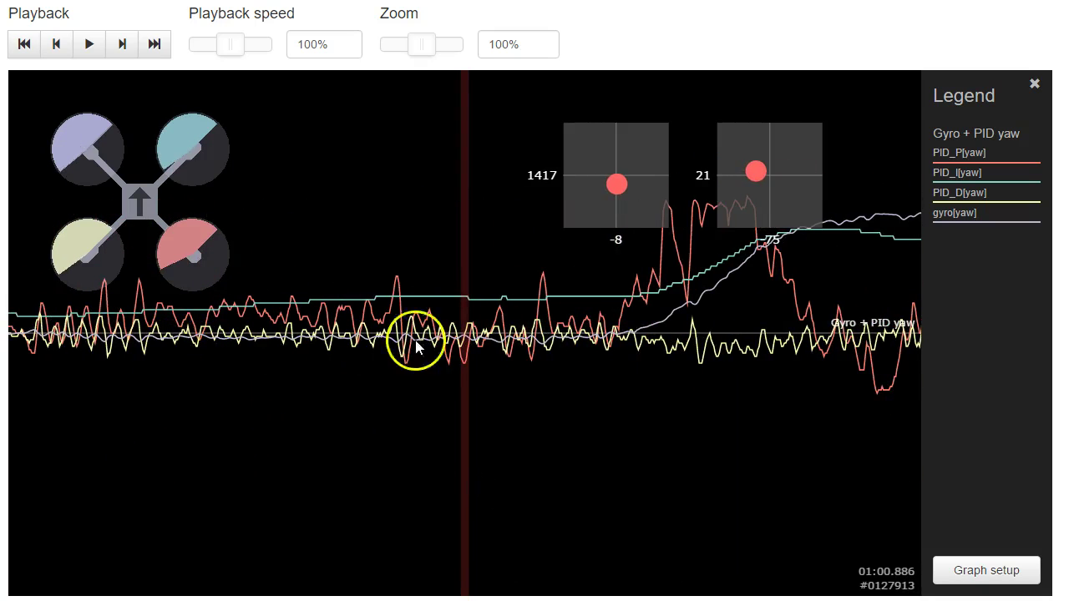
left_click_drag(671, 371, 330, 366)
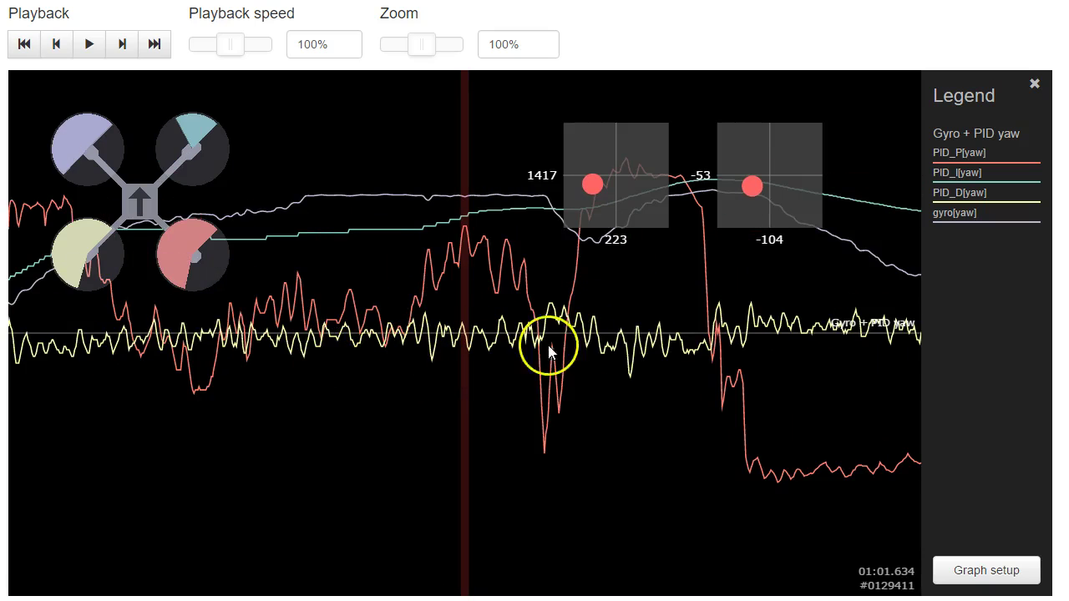
left_click_drag(663, 358, 0, 359)
left_click_drag(573, 410, 0, 410)
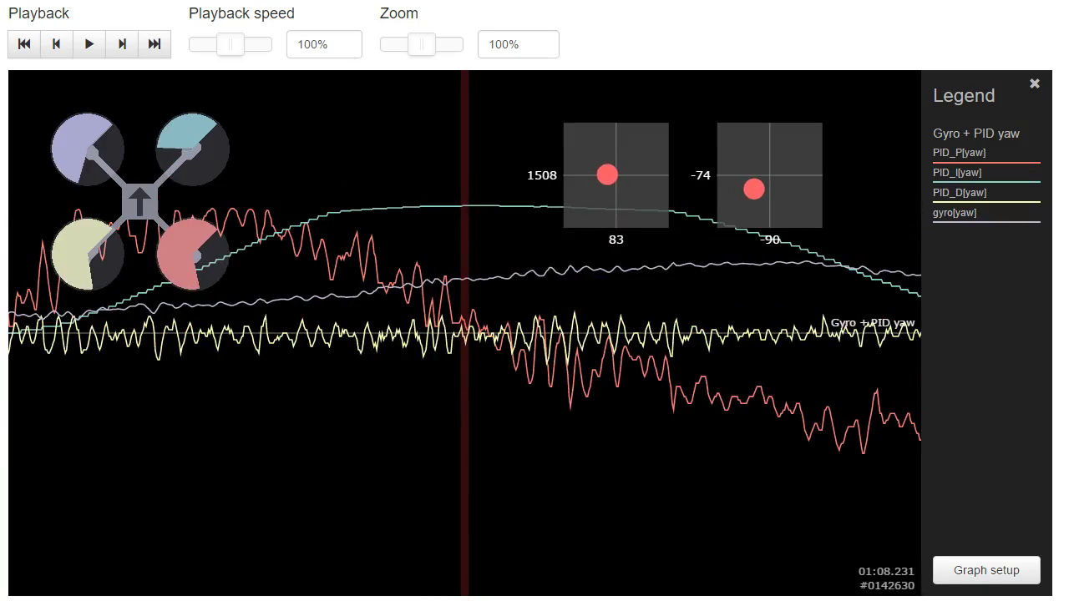